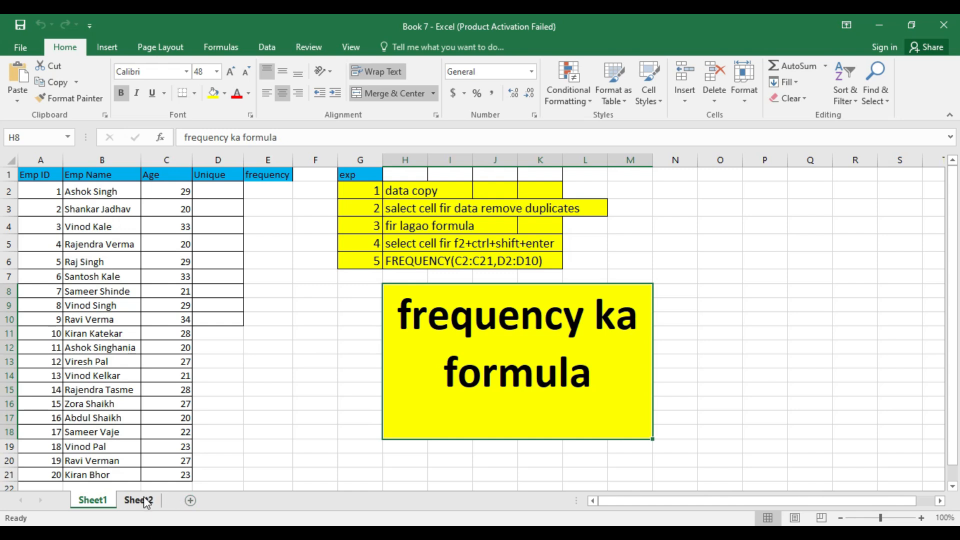
Review Sheet2 and Sheet1, and examine the Age column on Sheet1 for repeated values
left_click(142, 499)
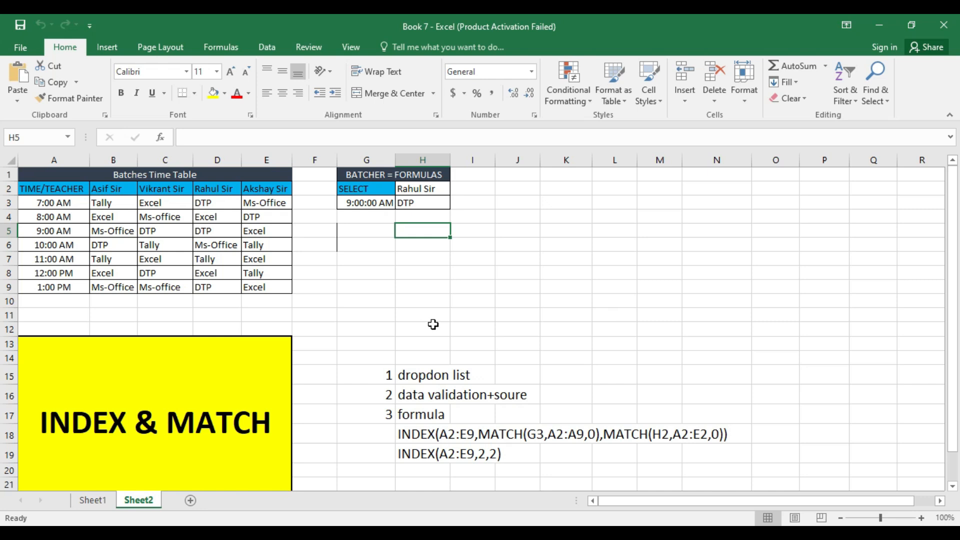
left_click(92, 500)
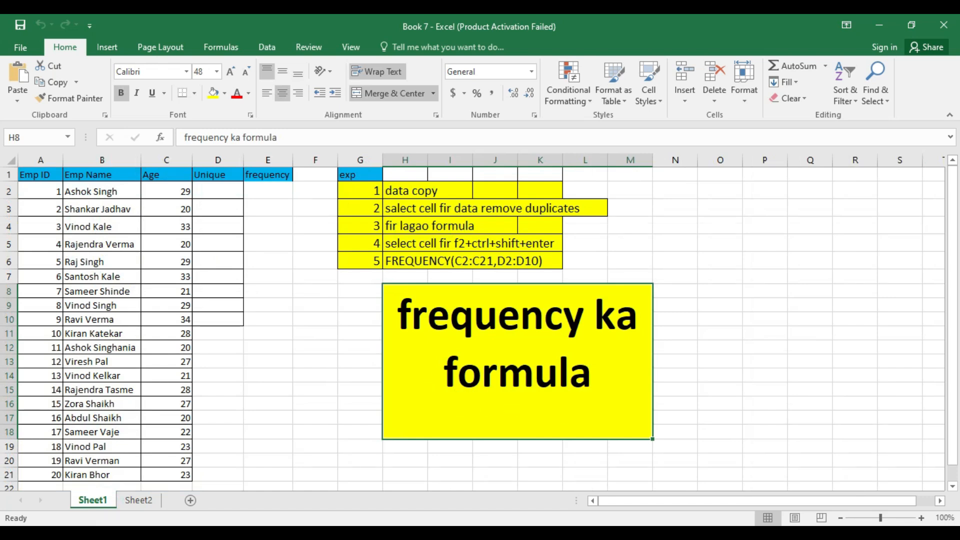
left_click(921, 517)
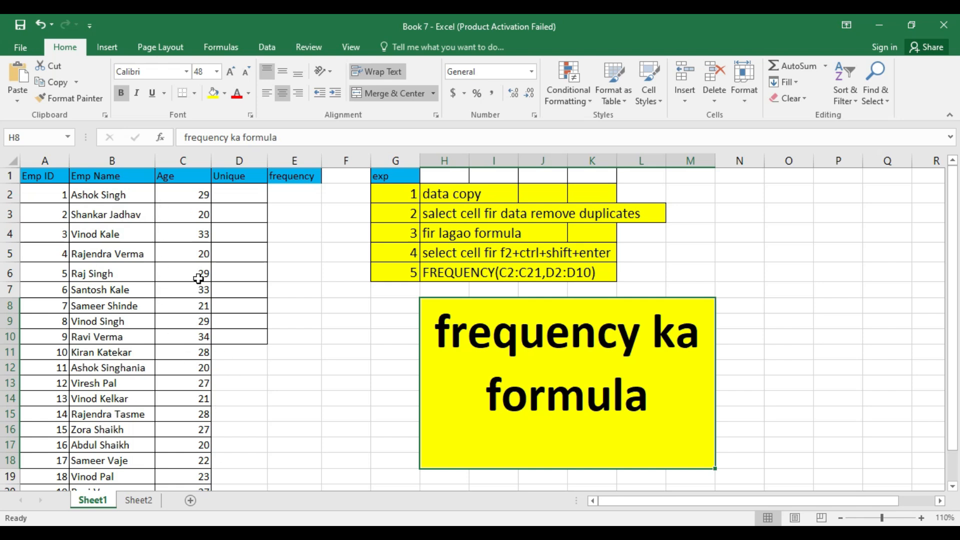
left_click(203, 199)
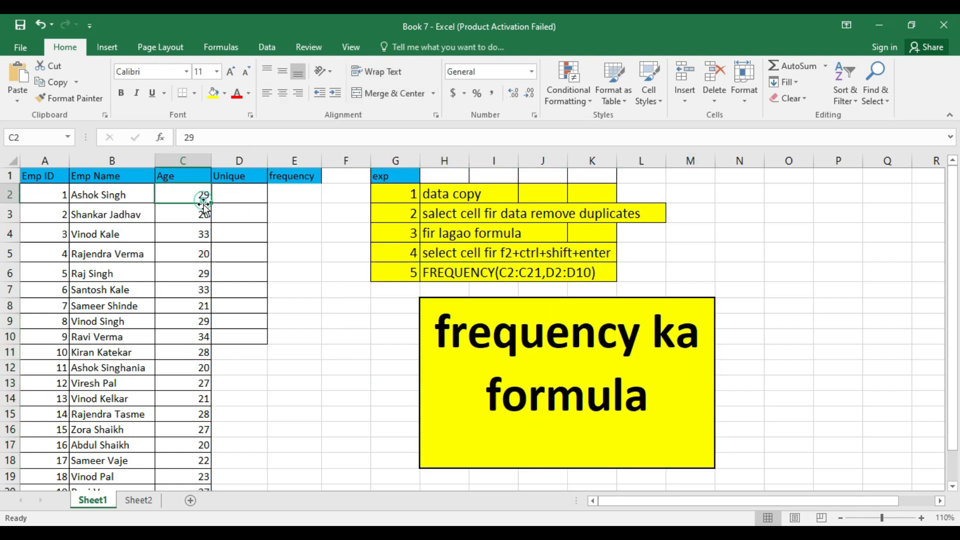
left_click(197, 272)
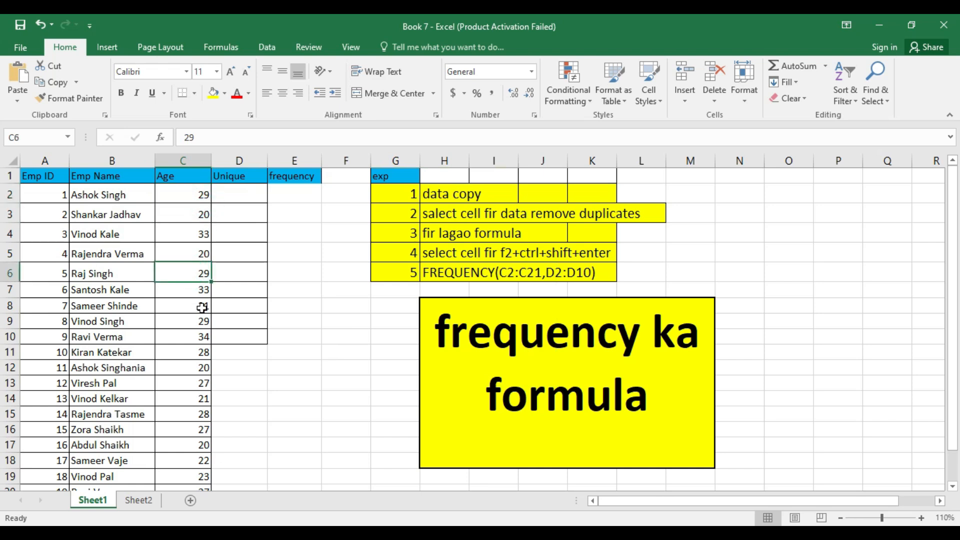
left_click(195, 233)
left_click(196, 213)
left_click(194, 306)
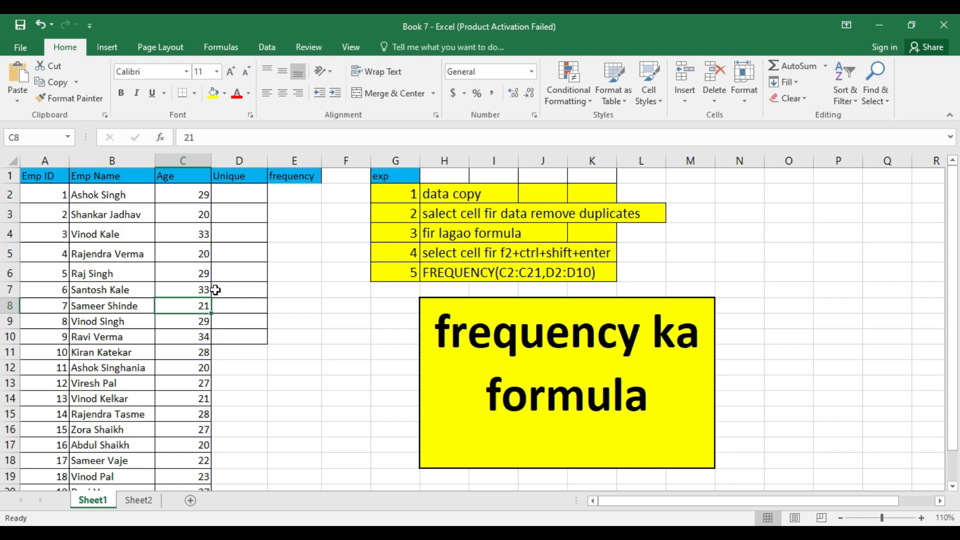
Copy the ages in C2:C21 into the Unique column starting at D2
left_click_drag(194, 193, 202, 445)
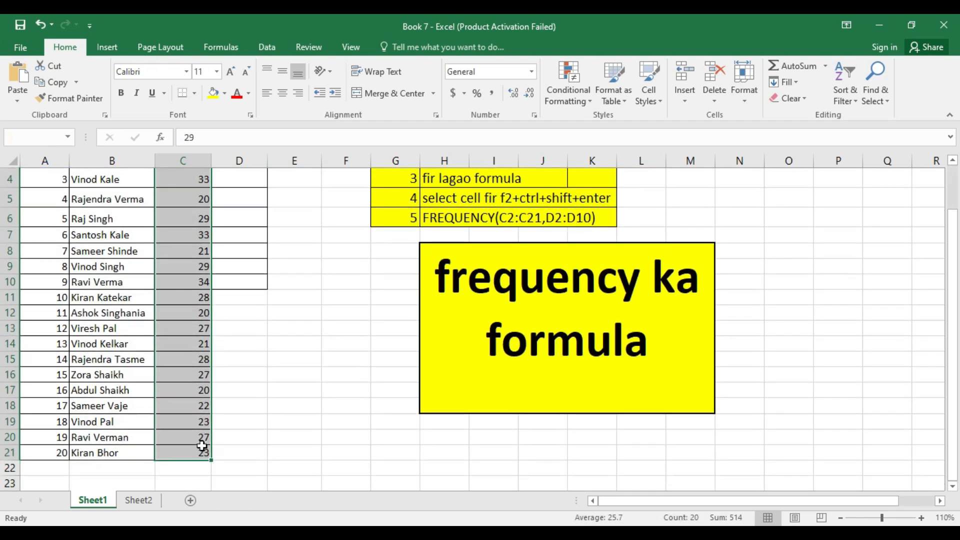
key("ctrl+c")
scroll(264, 368, "up", 3)
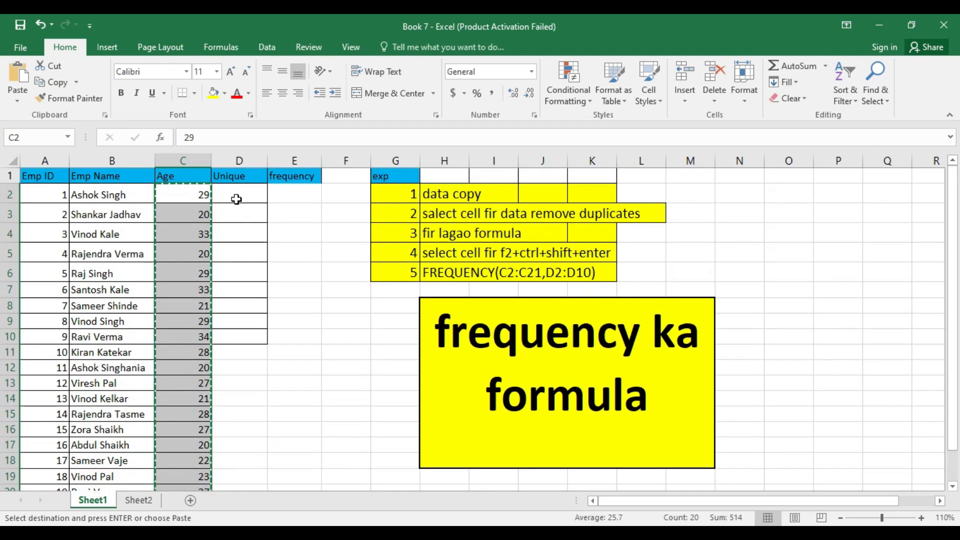
left_click(237, 194)
key("ctrl+v")
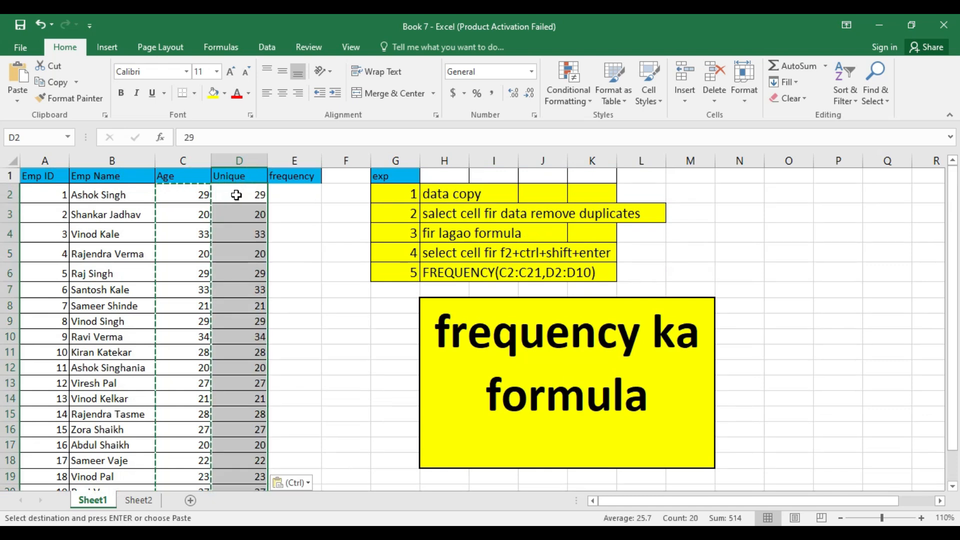
Examine the pasted ages in the Unique column for duplicates
left_click(236, 194)
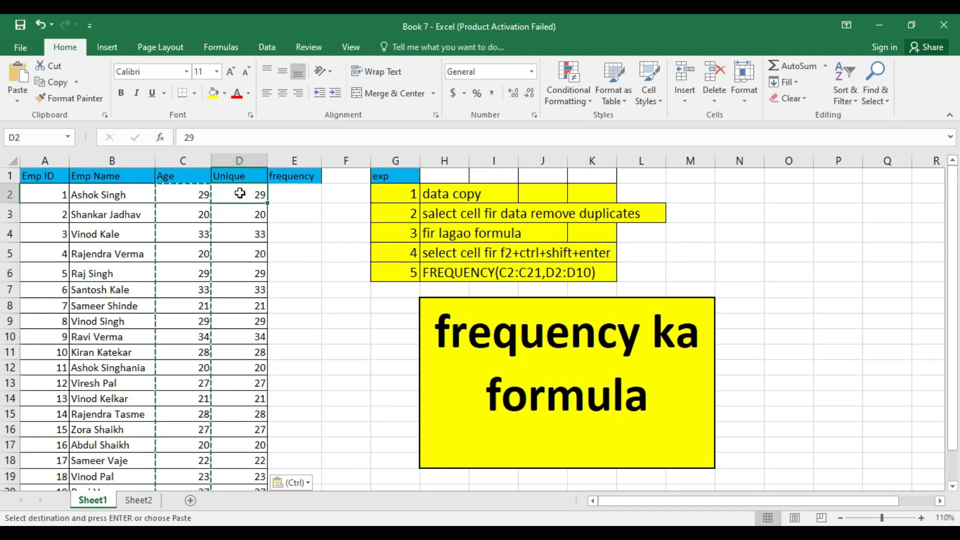
left_click(253, 273)
left_click(249, 302)
left_click(255, 352)
left_click(250, 254)
left_click(240, 214)
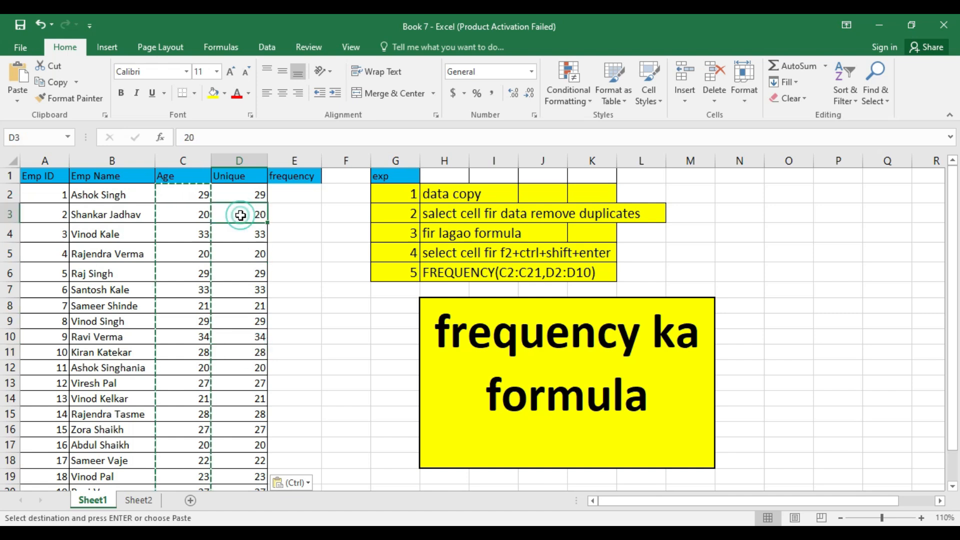
Remove duplicates from the Unique column D1:D21 only, continuing with the current selection and treating the first row as a header
left_click_drag(243, 176, 253, 456)
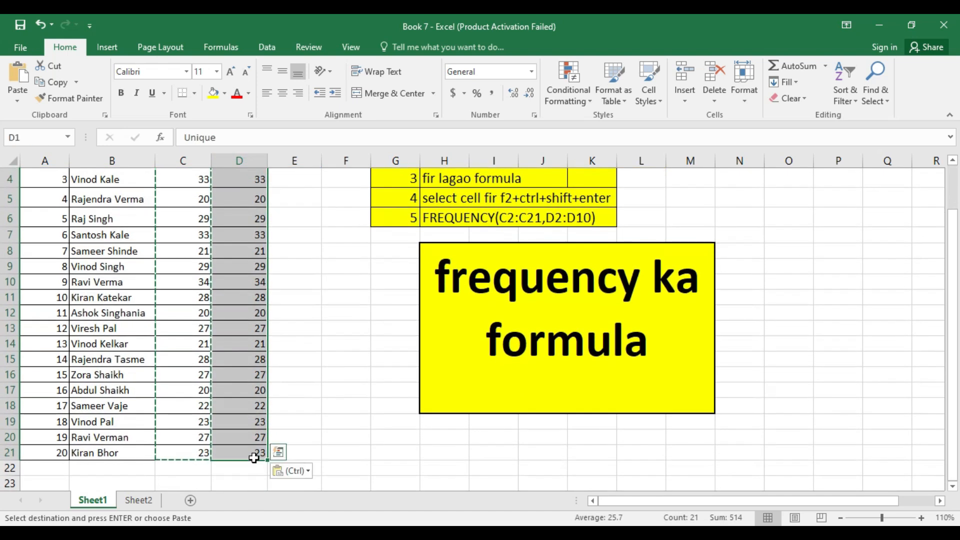
left_click(266, 51)
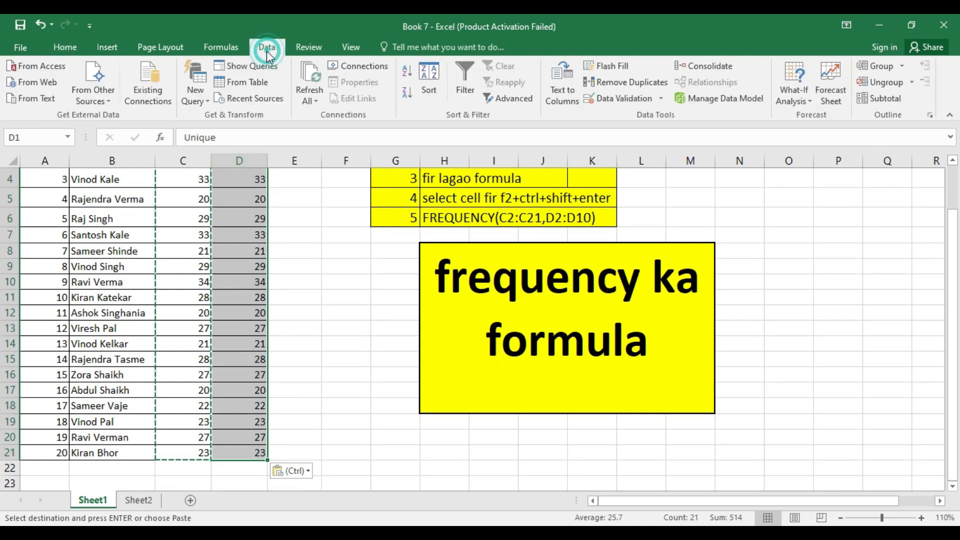
left_click(637, 82)
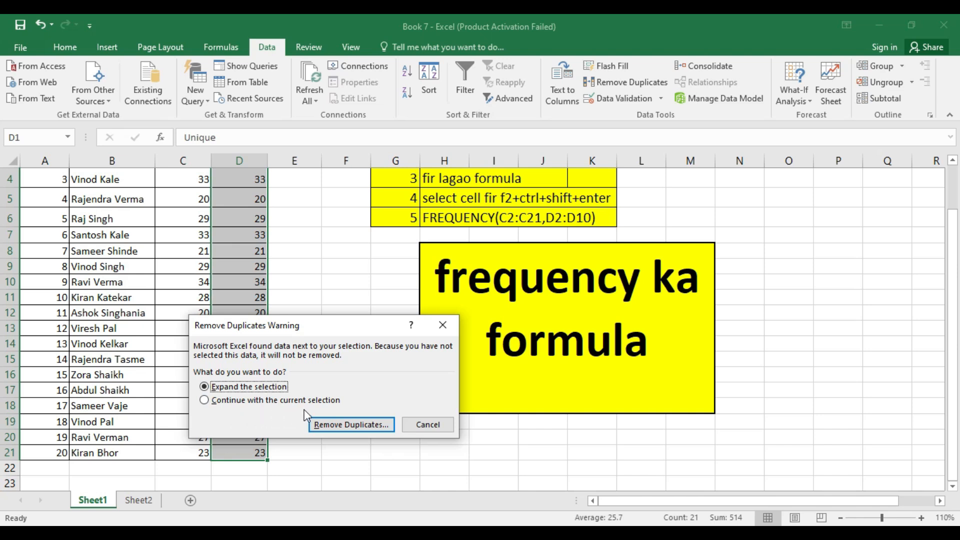
left_click(241, 400)
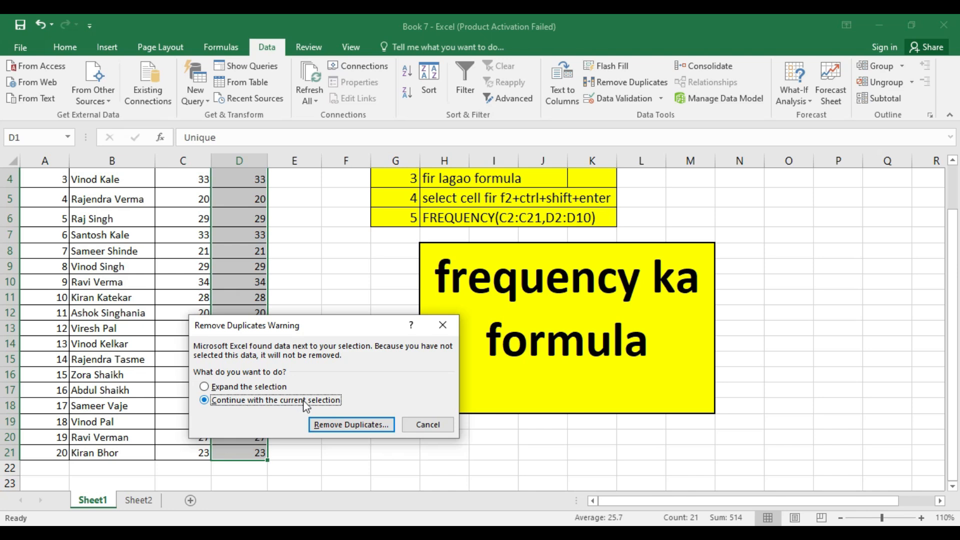
left_click(351, 424)
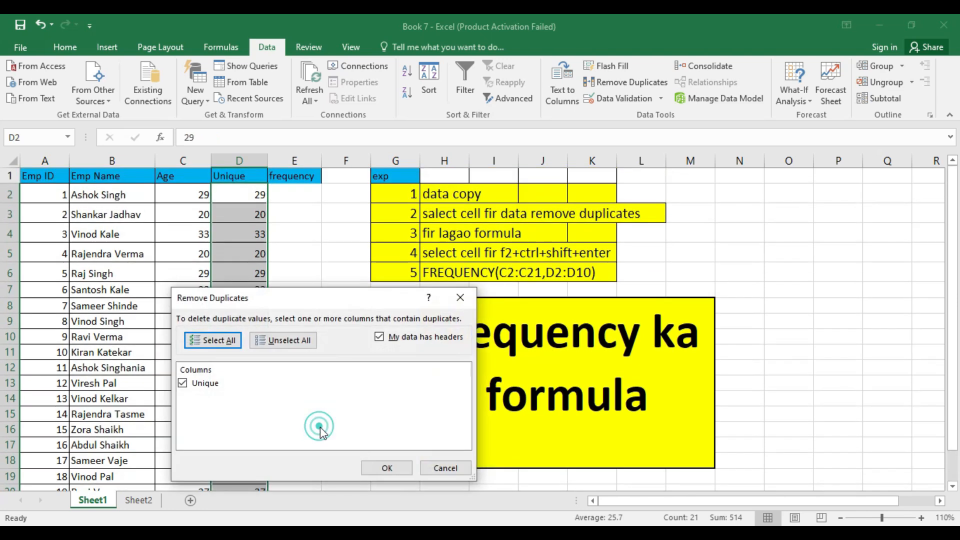
left_click(391, 473)
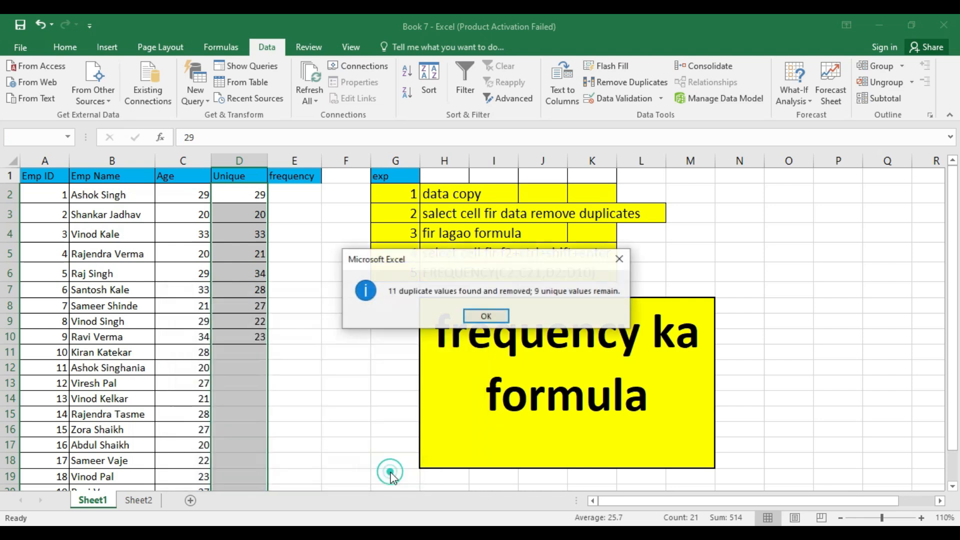
left_click(485, 317)
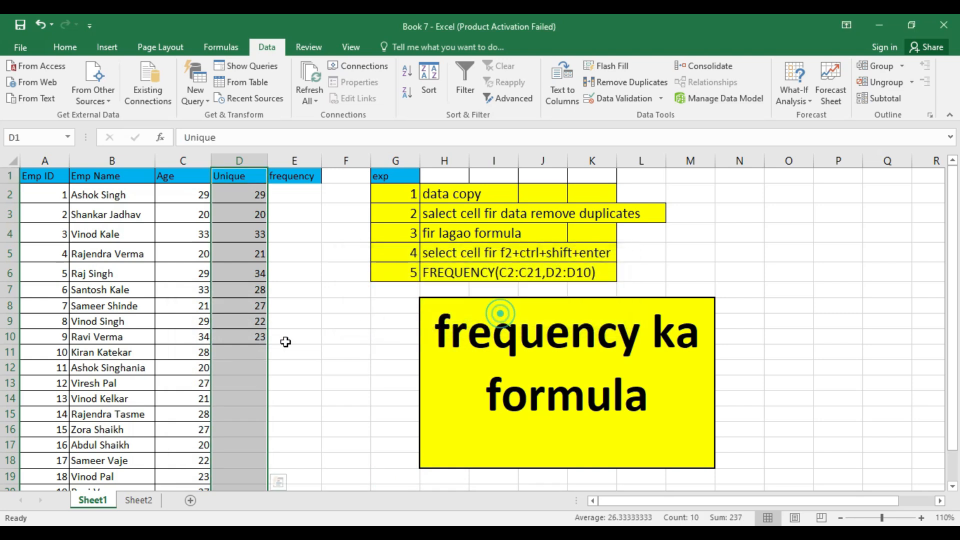
left_click(239, 358)
left_click(256, 214)
left_click(263, 339)
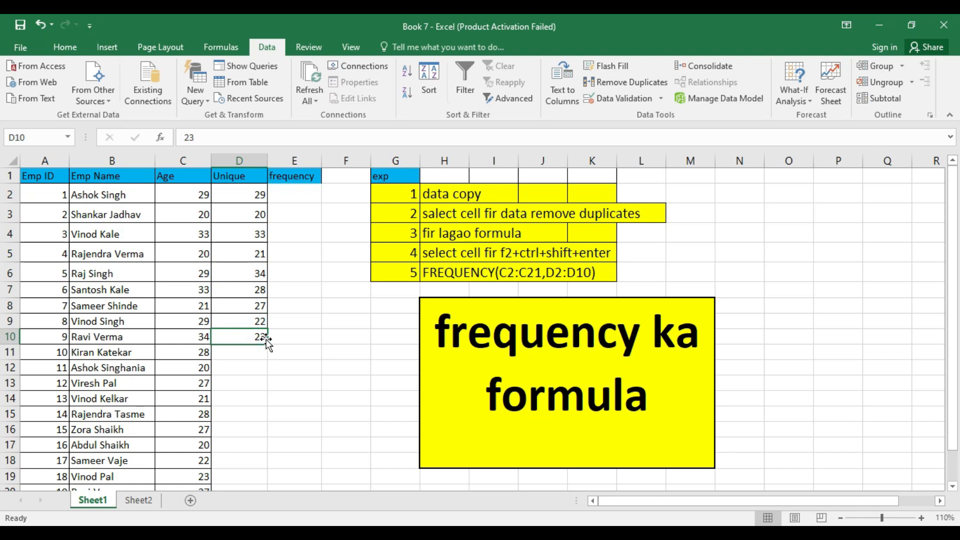
Enter a FREQUENCY formula in E2 with C2:C21 as the data array and D2:D10 as the bins array
left_click(289, 190)
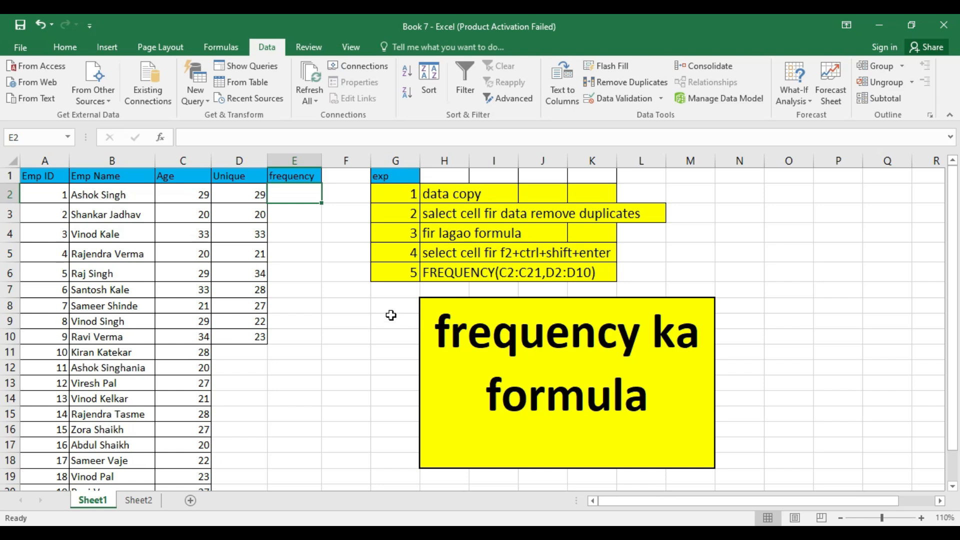
type("=")
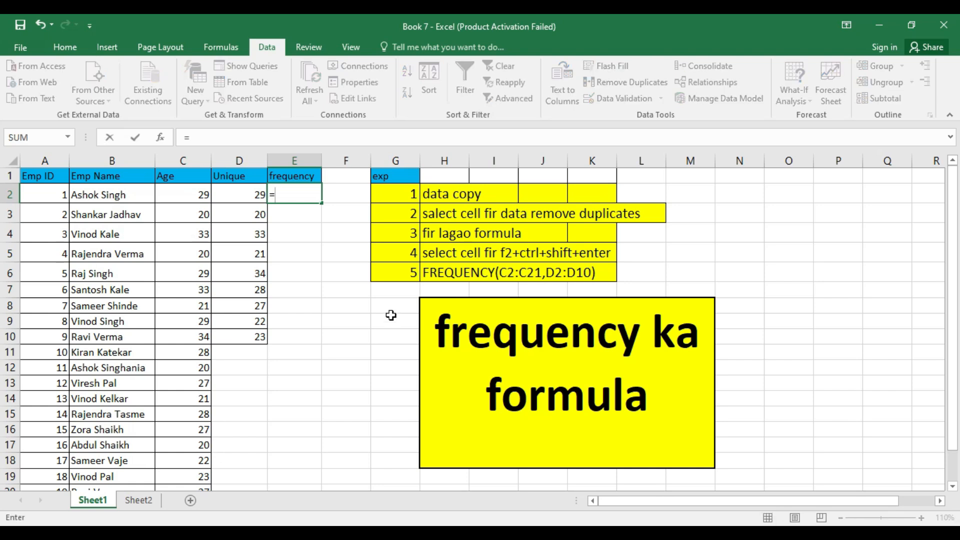
type("fr")
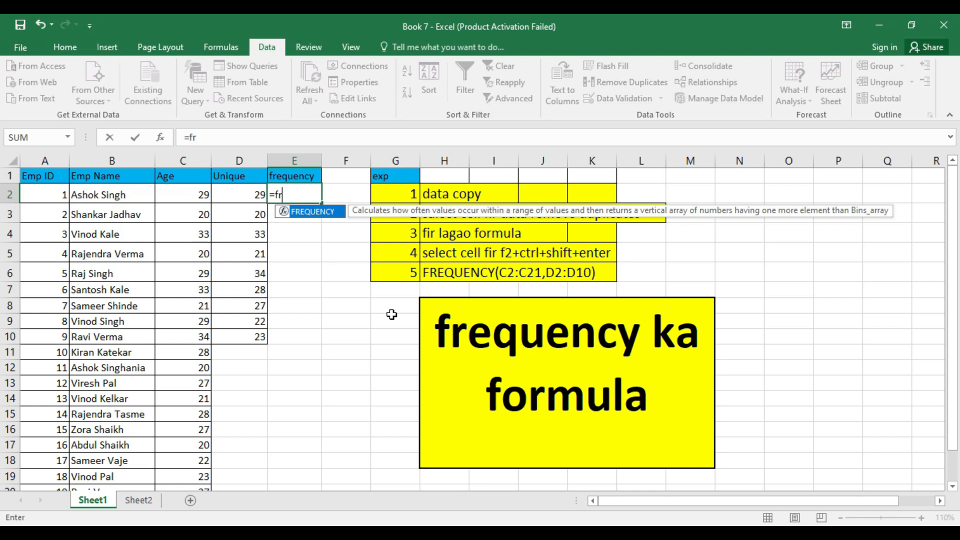
key("Tab")
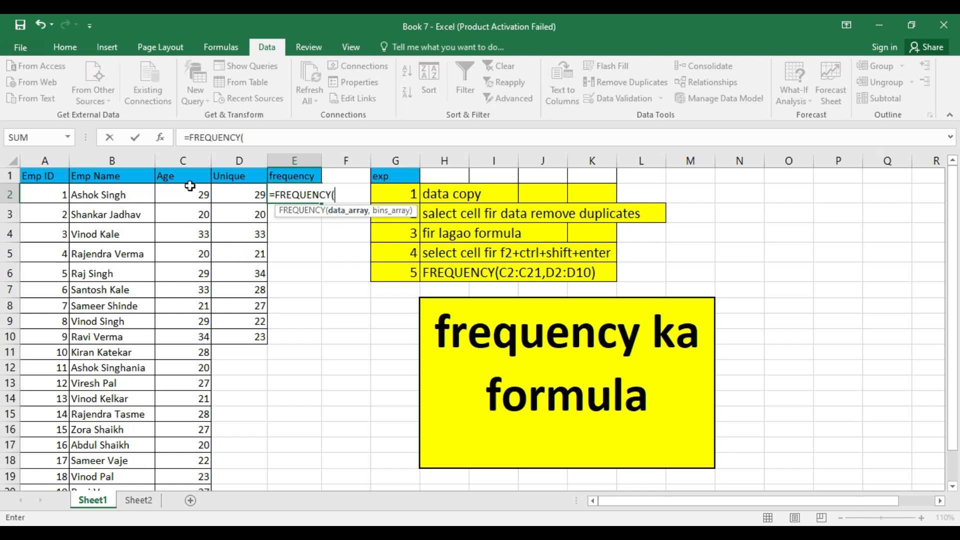
left_click_drag(190, 187, 193, 467)
scroll(346, 222, "up", 1)
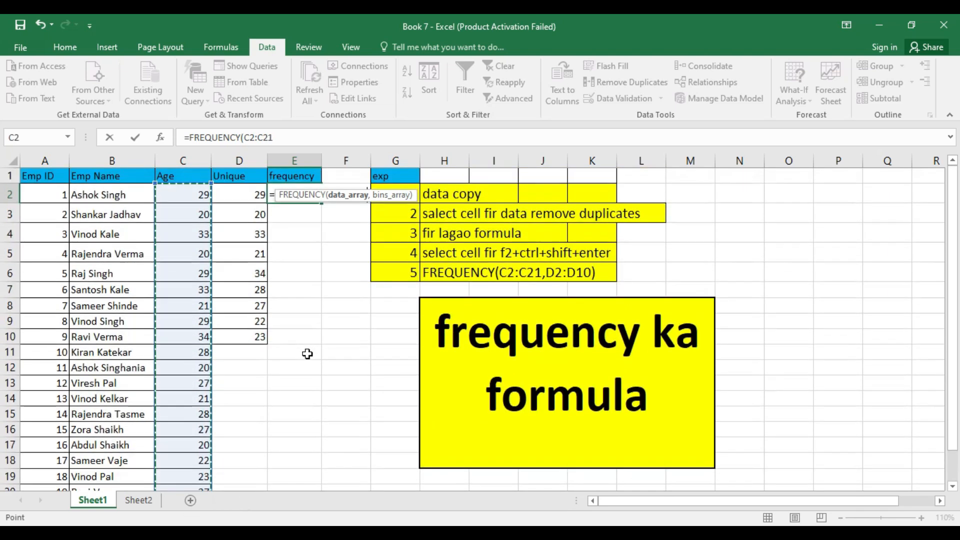
type(",")
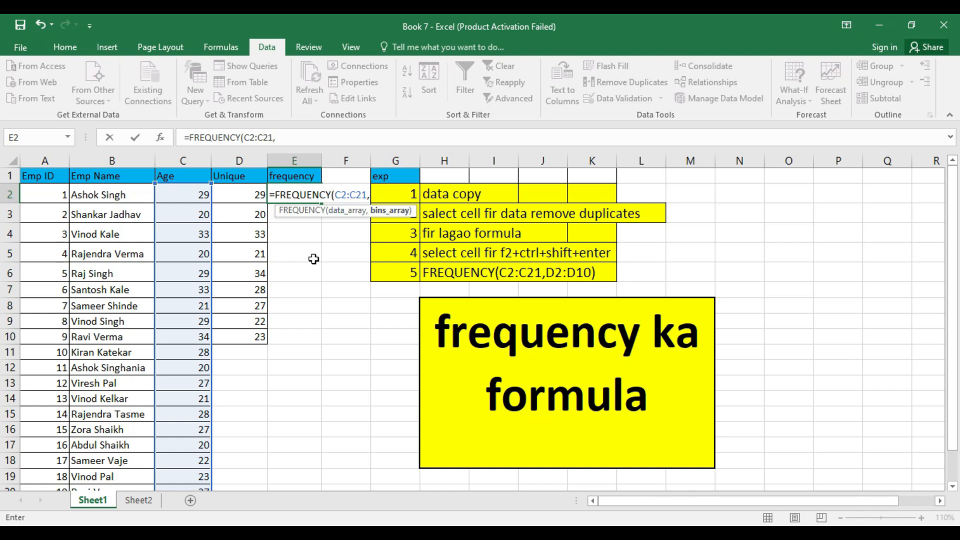
left_click_drag(244, 196, 252, 336)
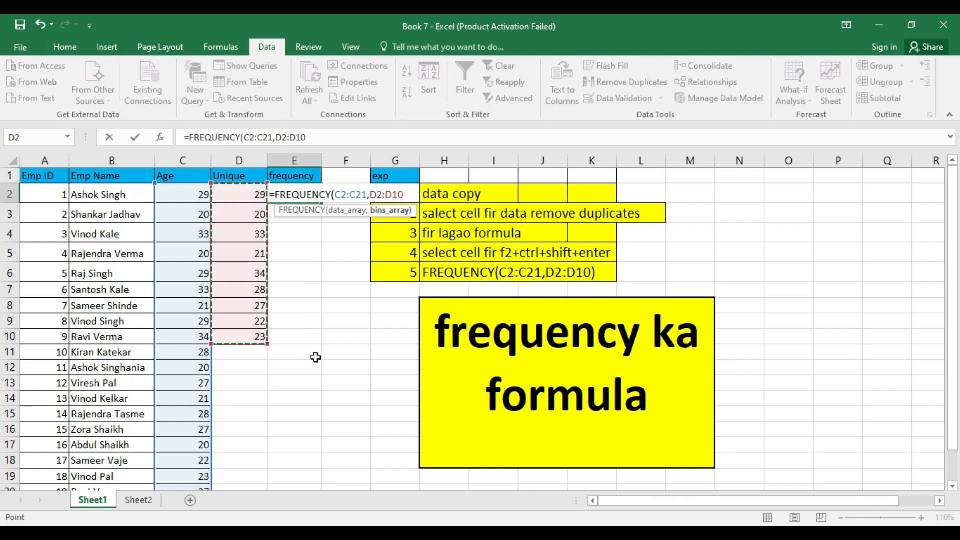
key("Return")
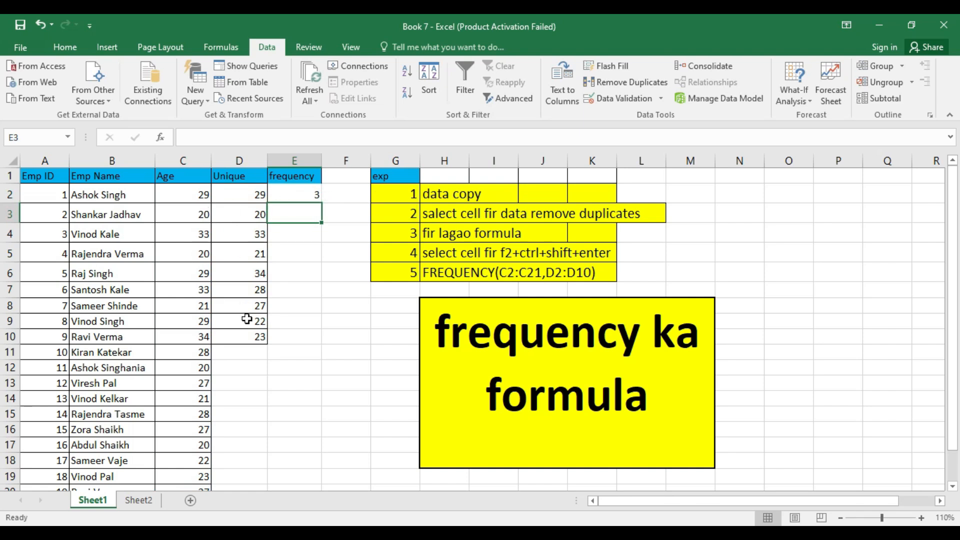
Check each occurrence of age 29 in the Age column against the frequency in E2
left_click(199, 196)
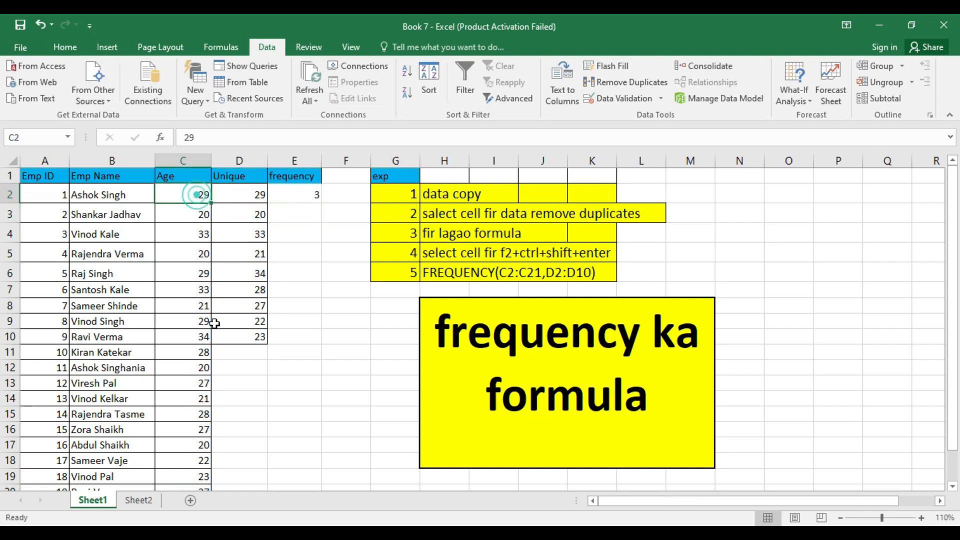
left_click(191, 273)
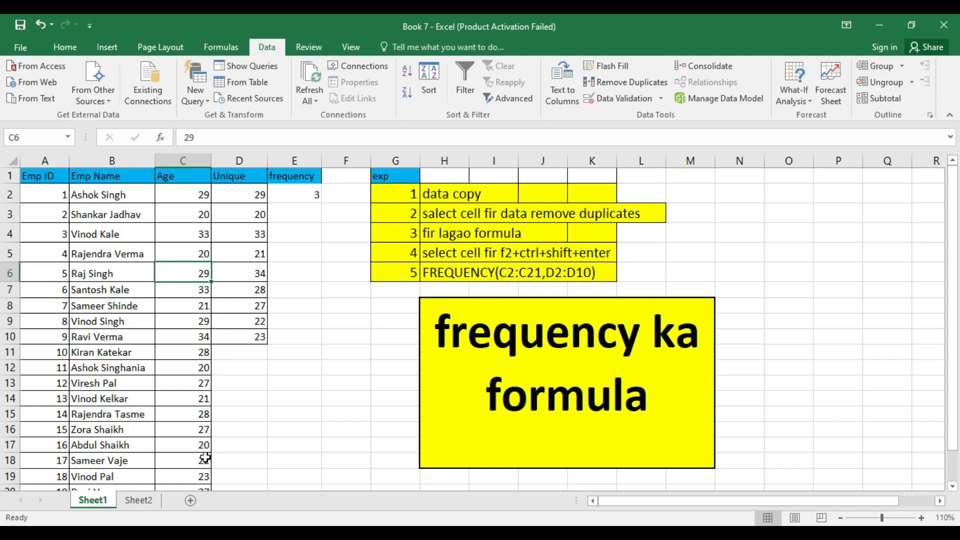
scroll(205, 458, "down", 1)
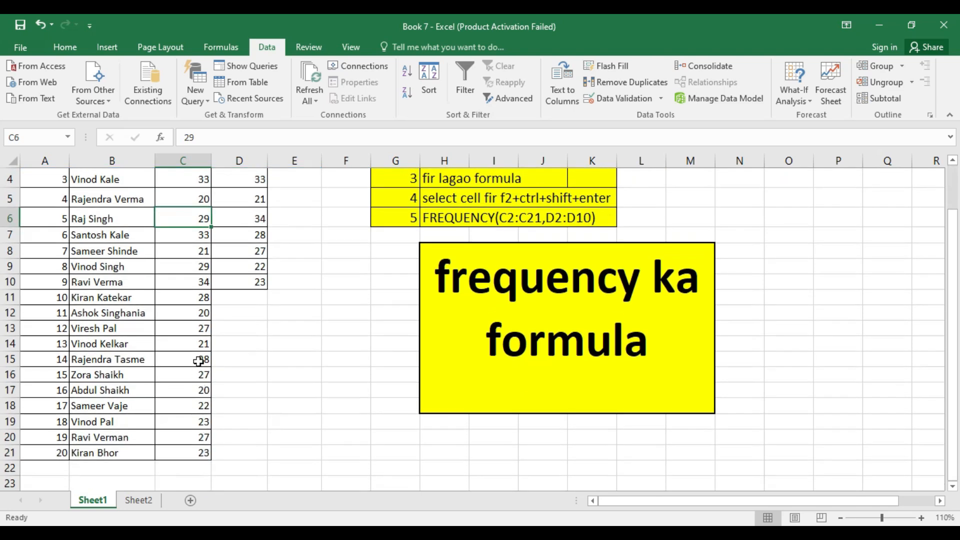
left_click(196, 265)
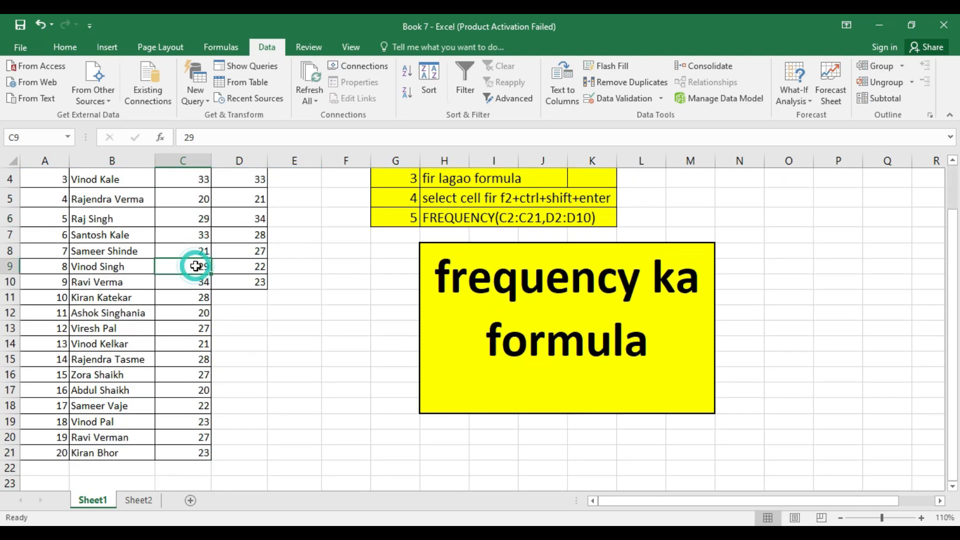
scroll(267, 265, "up", 1)
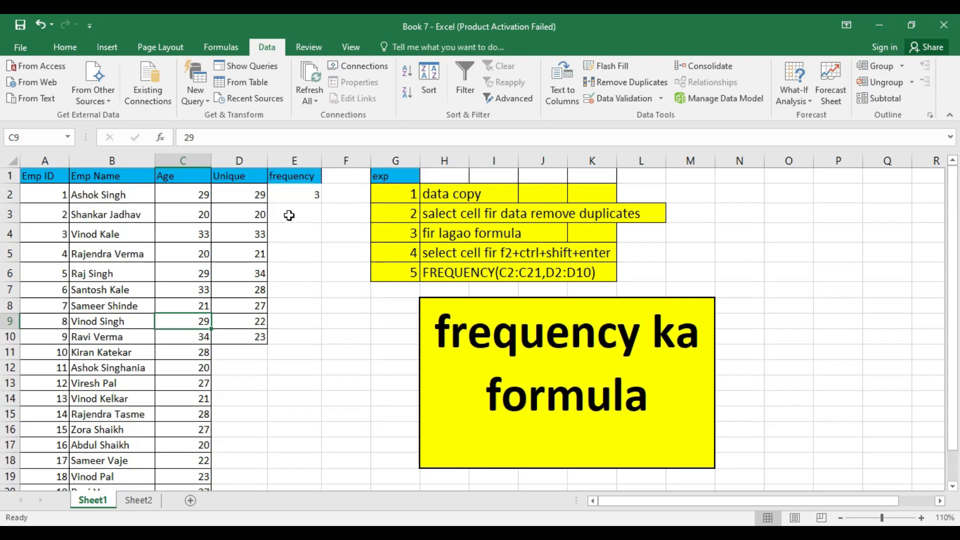
Fill the FREQUENCY formula from E2 down to E10 and inspect the copied formula in E3
left_click(299, 192)
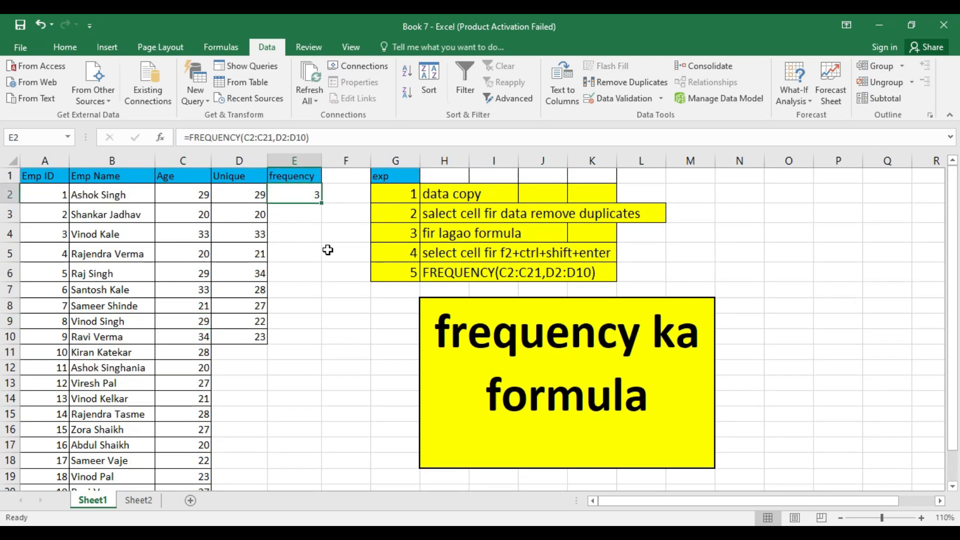
left_click_drag(321, 202, 324, 343)
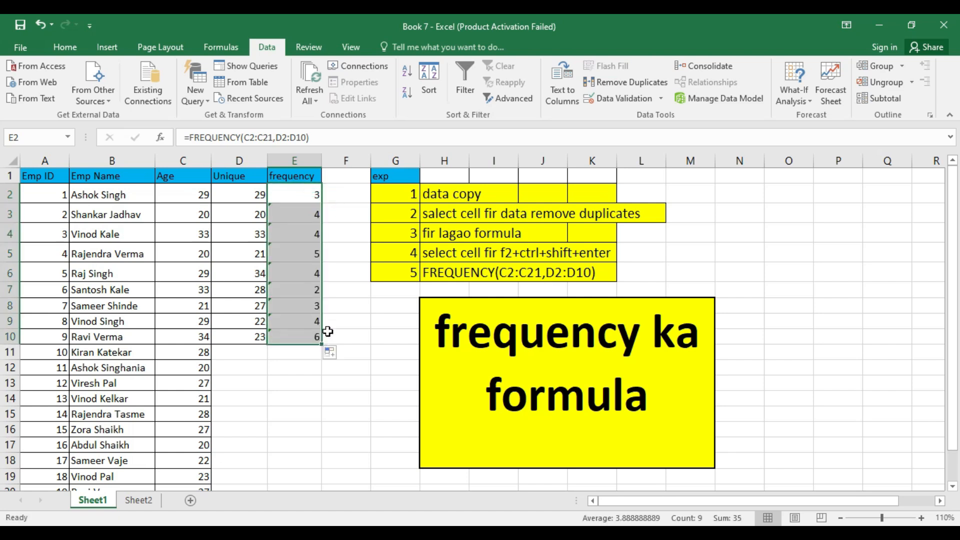
left_click(298, 218)
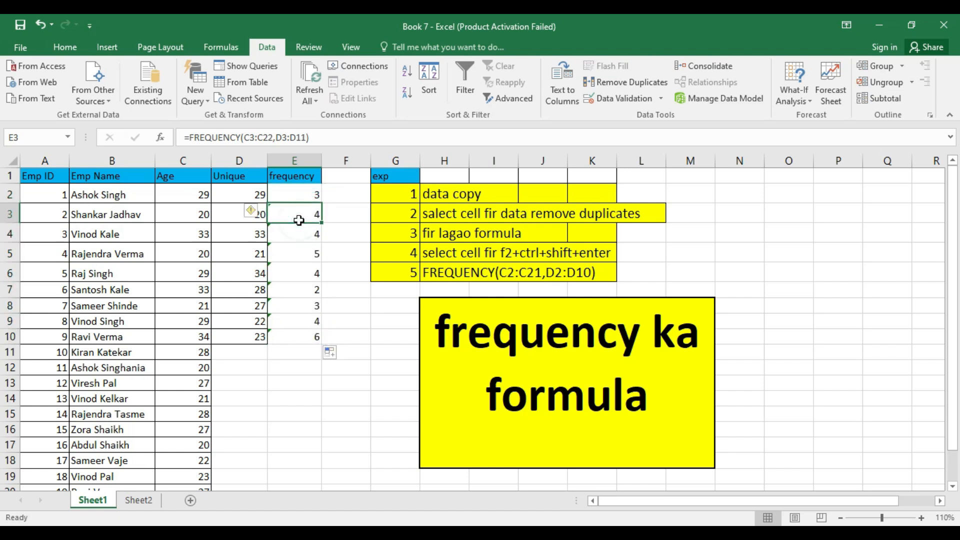
Inspect the copied FREQUENCY formulas in the cells from E4 down to E10 of the frequency column
left_click(300, 235)
left_click(300, 252)
left_click(300, 273)
left_click(300, 306)
left_click(303, 335)
left_click(306, 306)
left_click(306, 290)
left_click(307, 254)
left_click(305, 236)
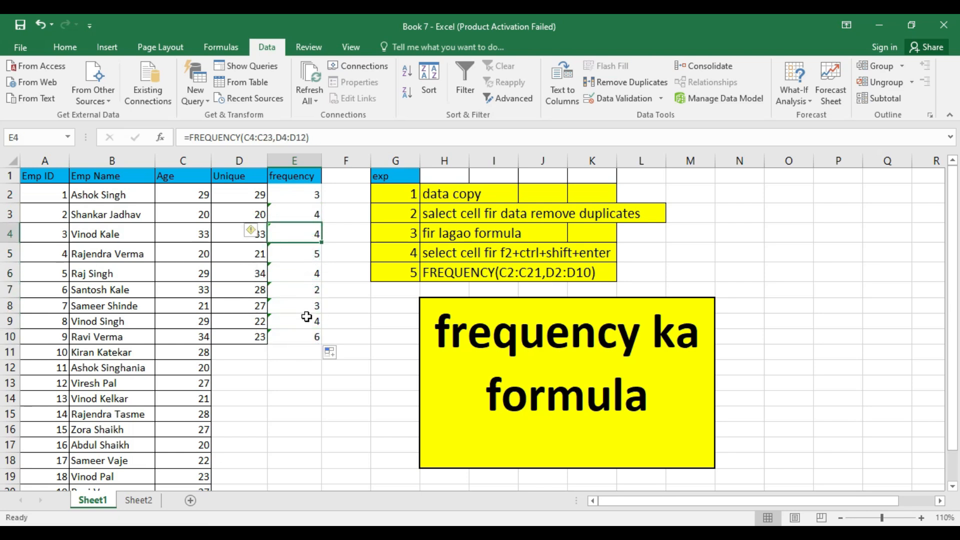
Re-enter =FREQUENCY(C2:C21,D2:D10) as a single array formula across the range E2:E10
left_click_drag(299, 194, 303, 336)
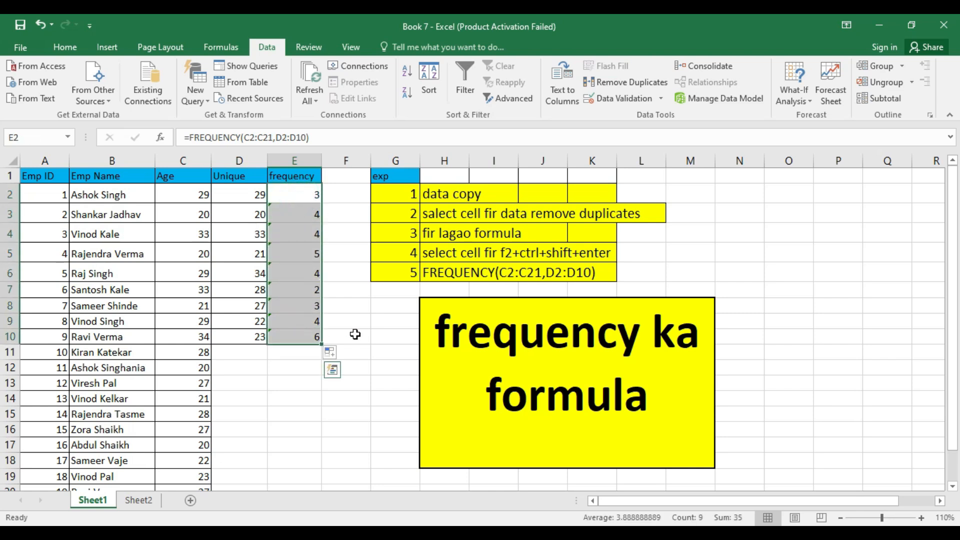
key("F2")
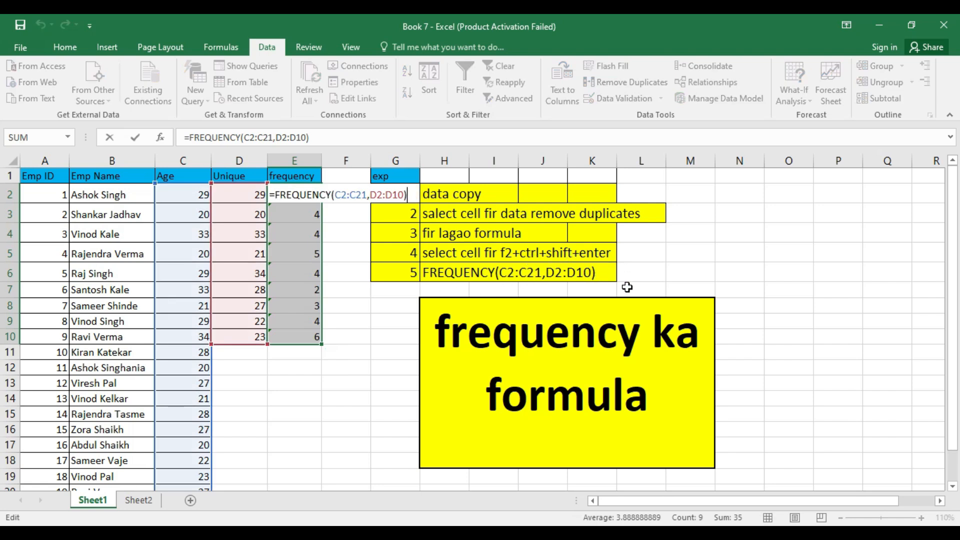
key("ctrl+shift+Return")
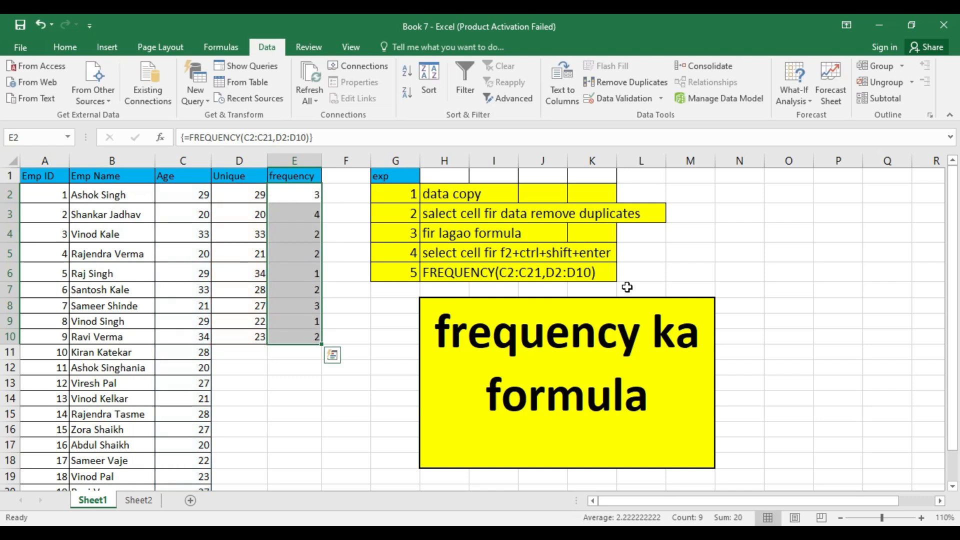
Check the array formula and its counts across the frequency cells E2:E10
left_click(295, 228)
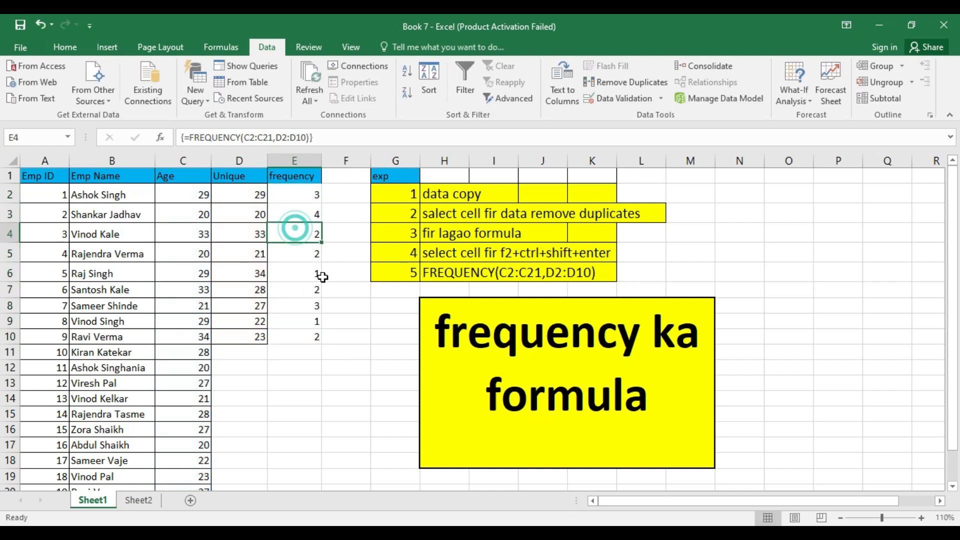
left_click(305, 213)
left_click(300, 236)
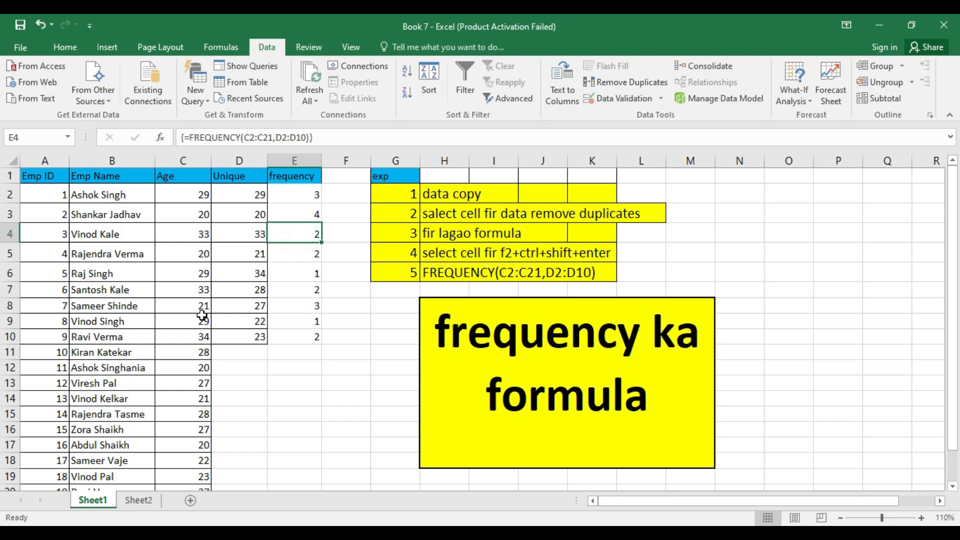
left_click(297, 331)
left_click(308, 287)
left_click(301, 235)
left_click(298, 197)
left_click(289, 271)
left_click(300, 324)
Compare each unique age from D10 up to D2 with its count in the frequency column
left_click(254, 336)
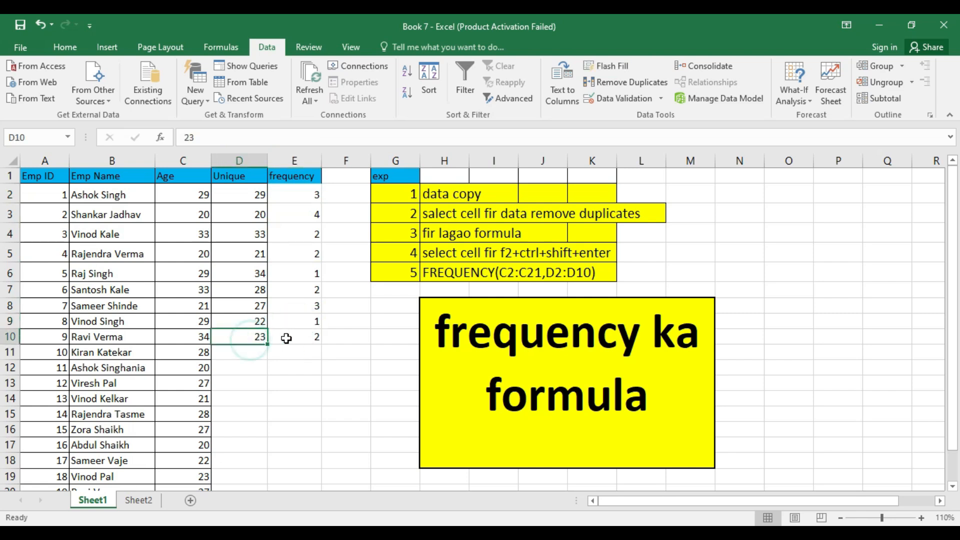
left_click(259, 322)
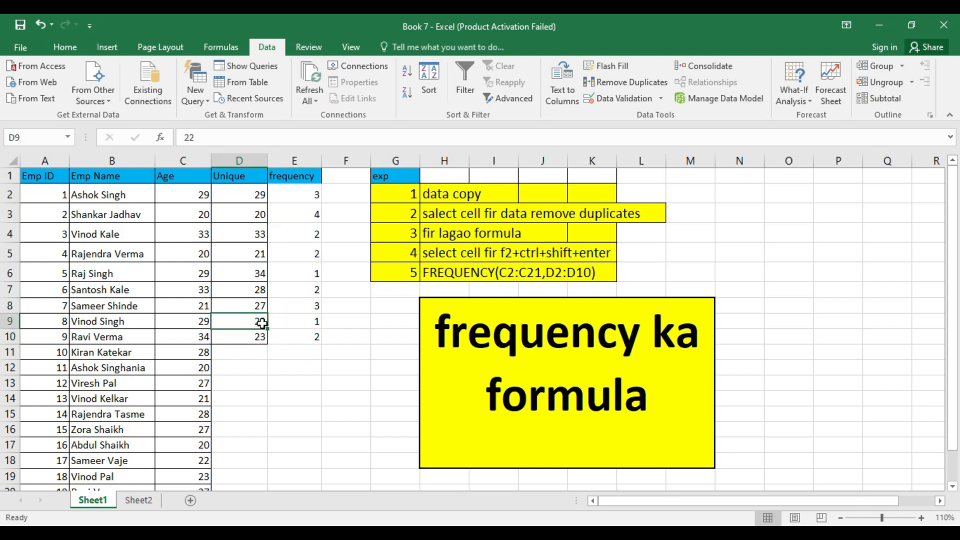
left_click(258, 306)
left_click(258, 290)
left_click(259, 273)
left_click(259, 255)
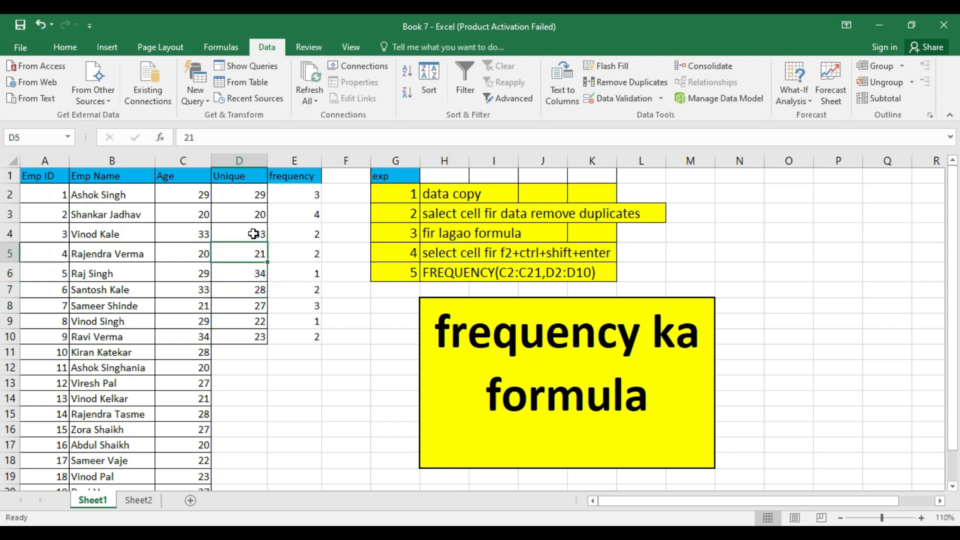
left_click(253, 233)
left_click(258, 214)
left_click(259, 195)
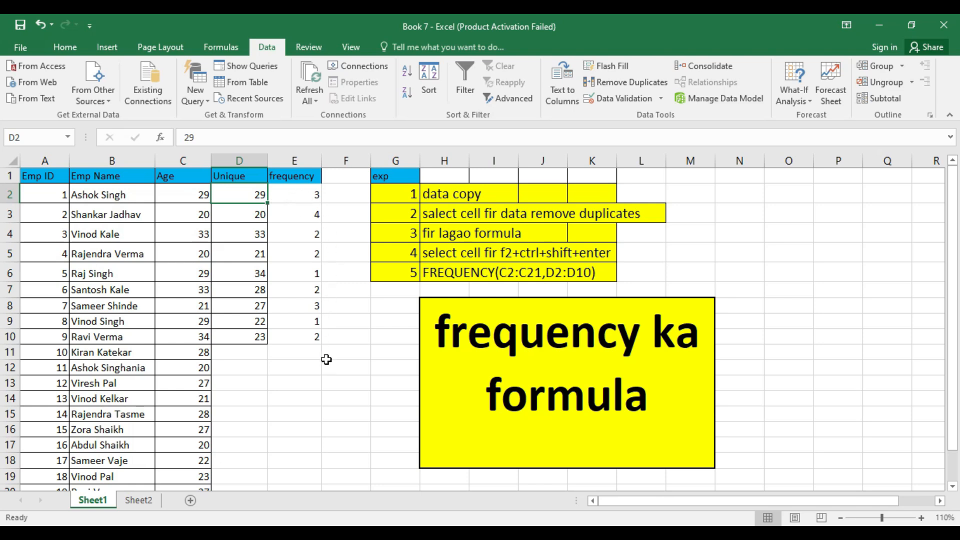
Increase the font size of the exp heading in G1 to 14
left_click(407, 181)
left_click(65, 46)
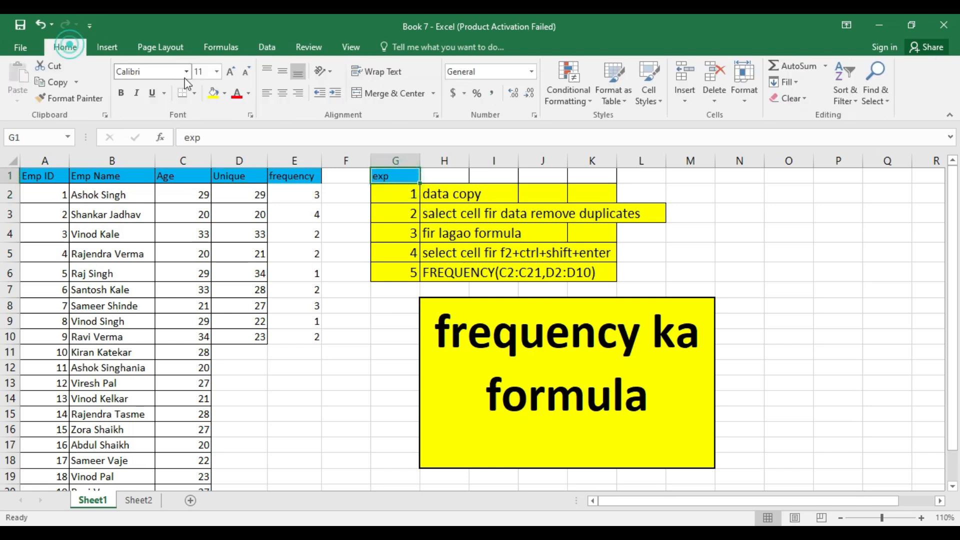
left_click(231, 74)
left_click(230, 74)
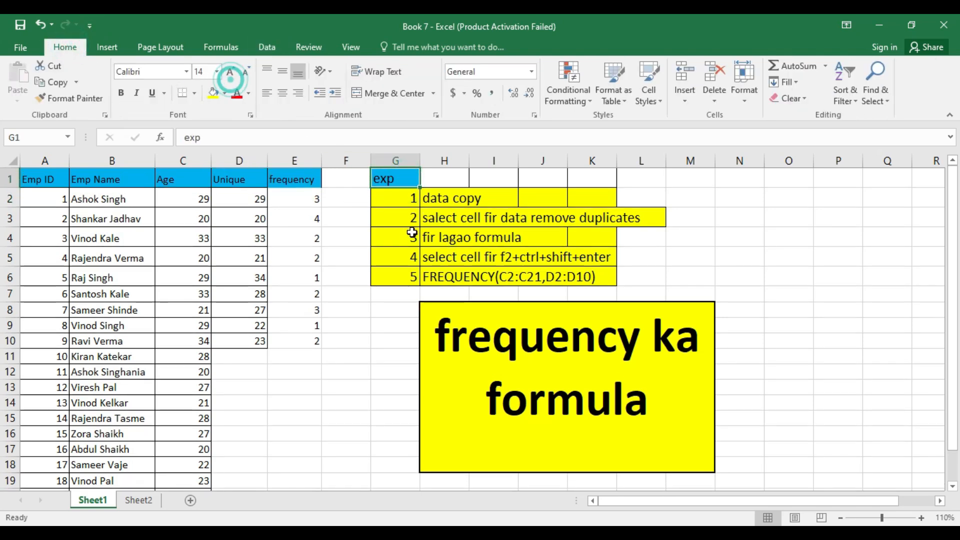
Review the numbered procedure notes beside the exp heading and compare them with the array formula in E2
left_click(407, 218)
left_click(408, 198)
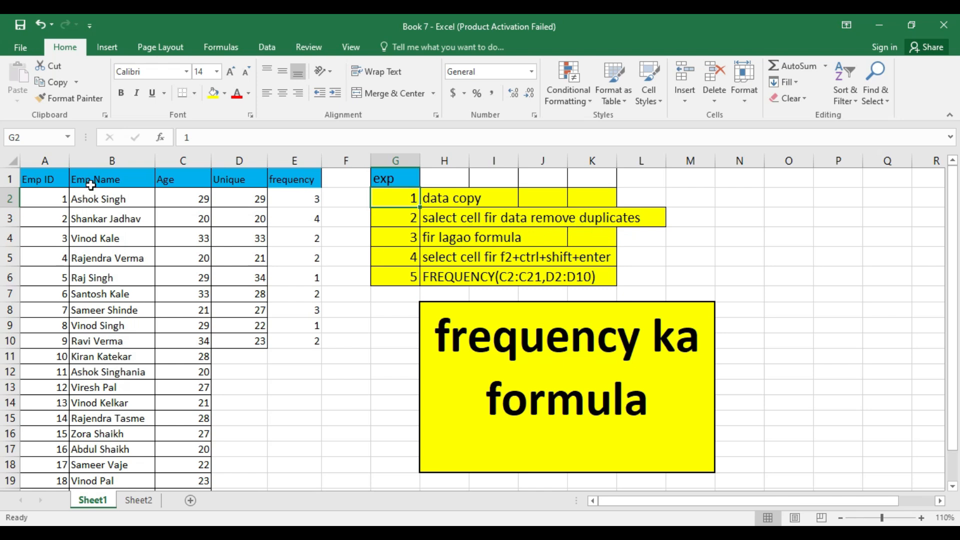
left_click(266, 47)
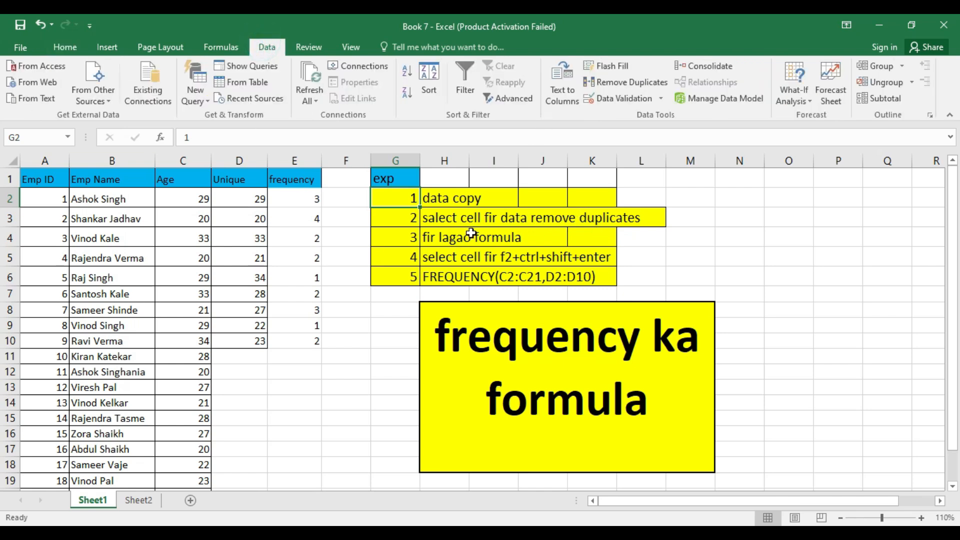
left_click(413, 242)
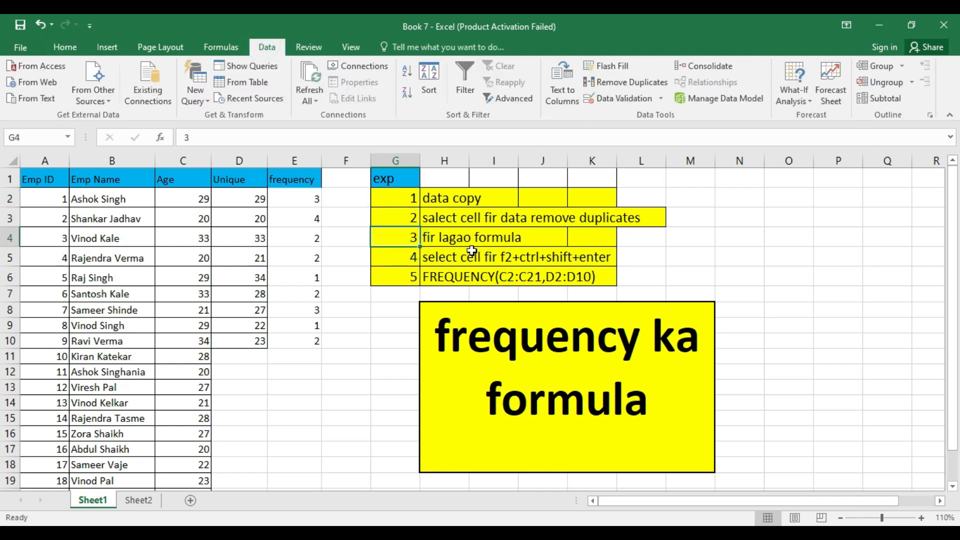
left_click(435, 261)
left_click(299, 198)
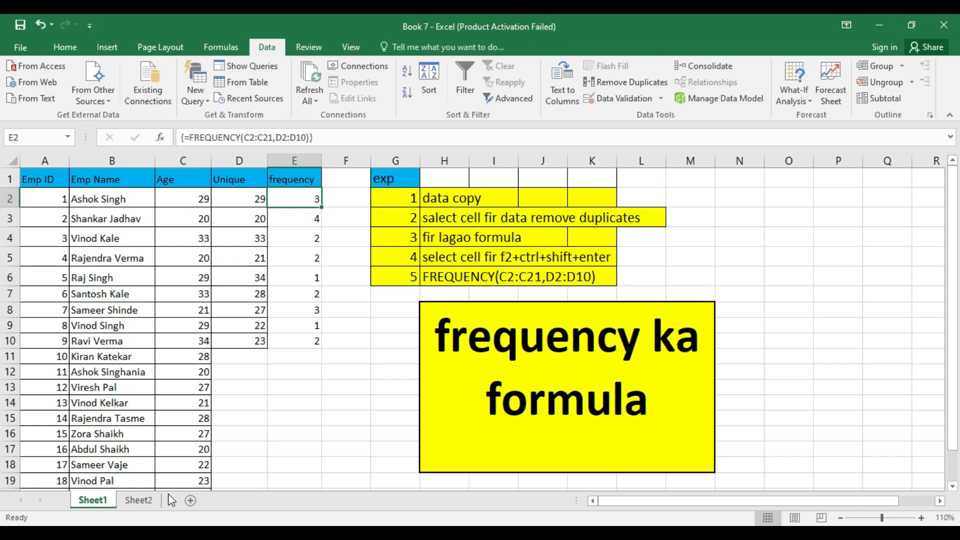
Switch to Sheet2 and choose 11:00:00 AM in G3, keeping the teacher from D2 selected in H2
left_click(144, 501)
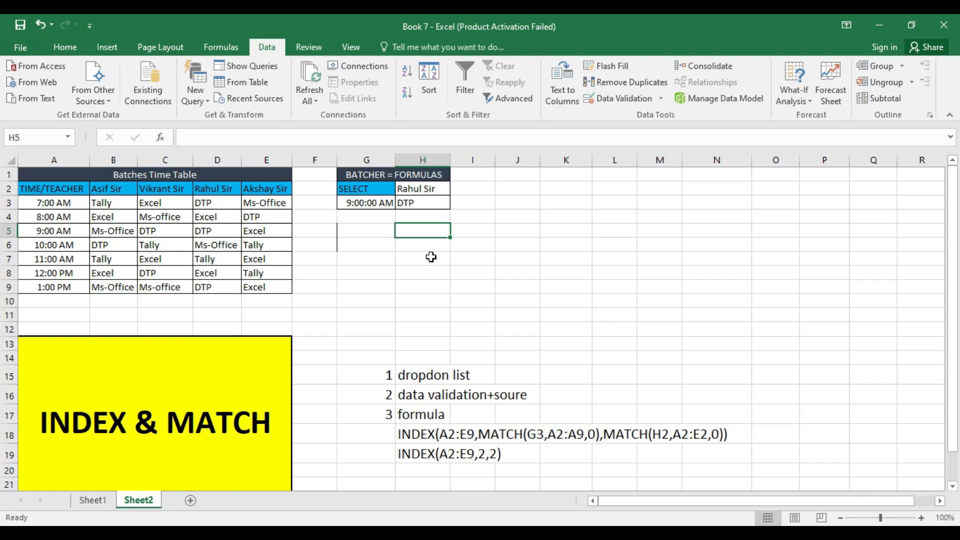
left_click(372, 202)
left_click(402, 203)
left_click(380, 247)
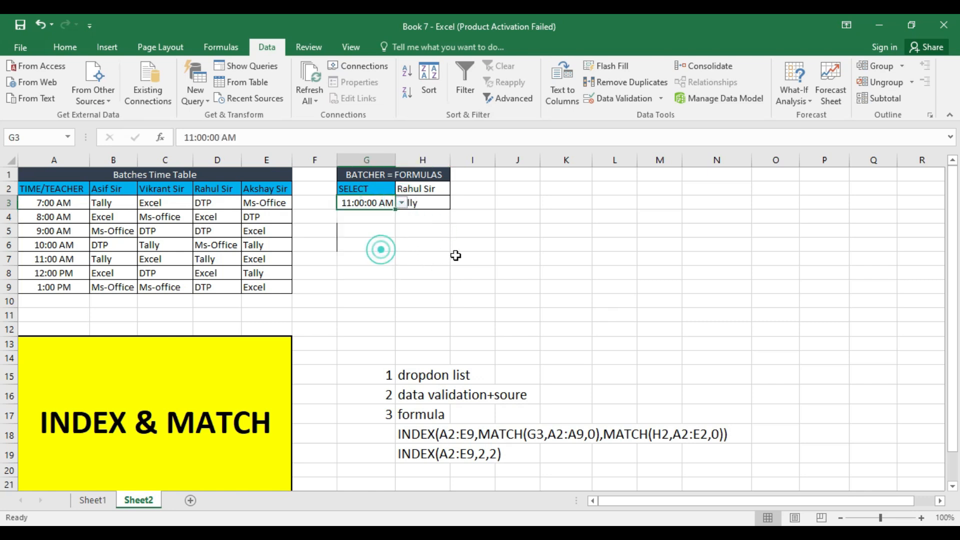
left_click(440, 192)
left_click(457, 188)
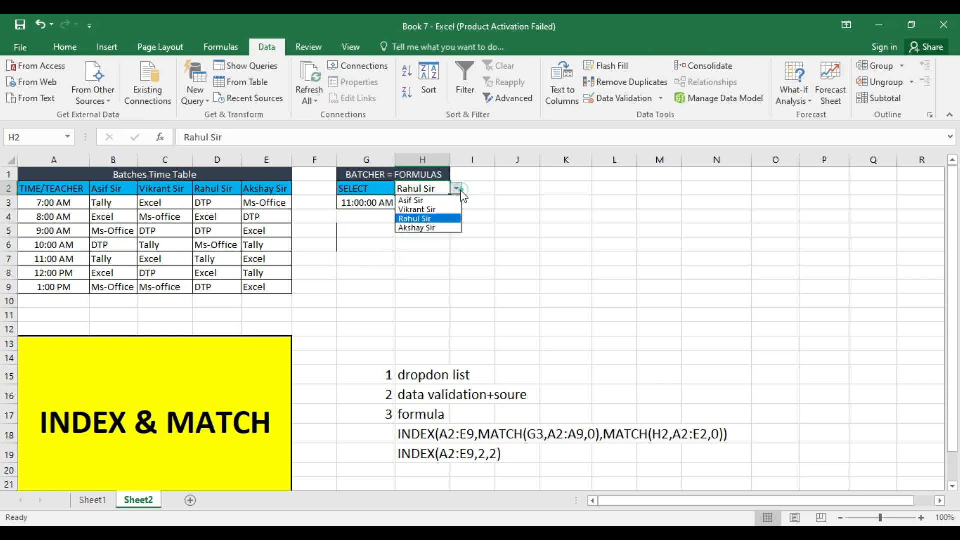
left_click(453, 218)
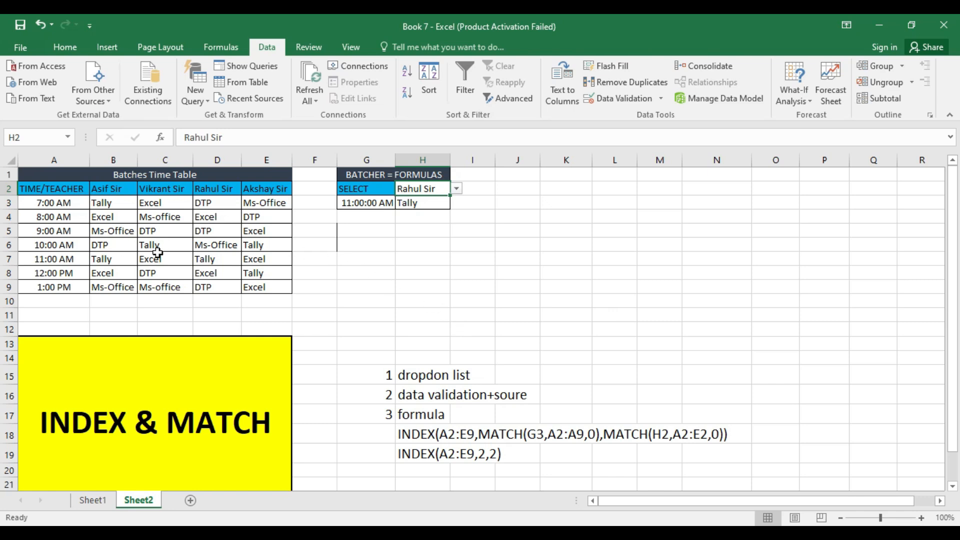
Examine the batch times in column A and the teachers' subjects for those times in the Batches Time Table
left_click(65, 231)
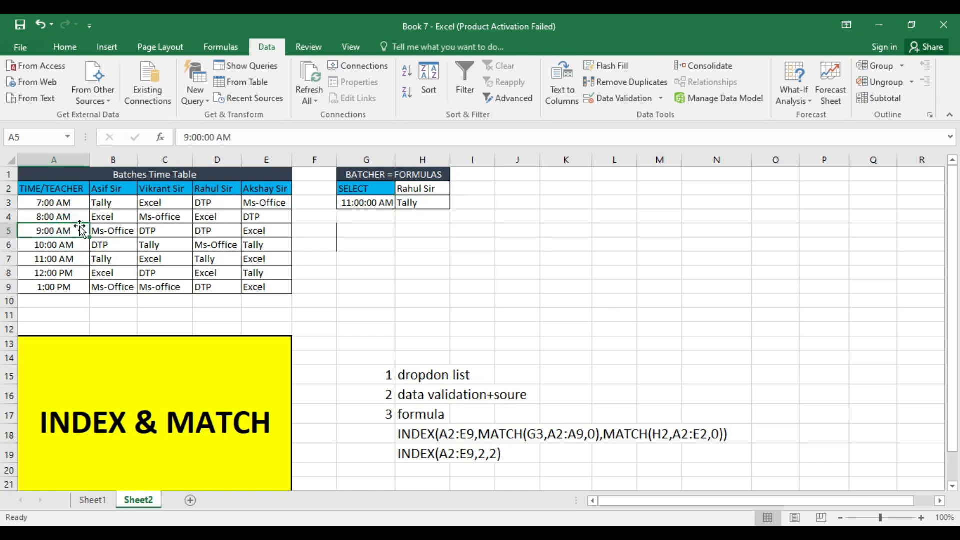
left_click(56, 273)
left_click(56, 244)
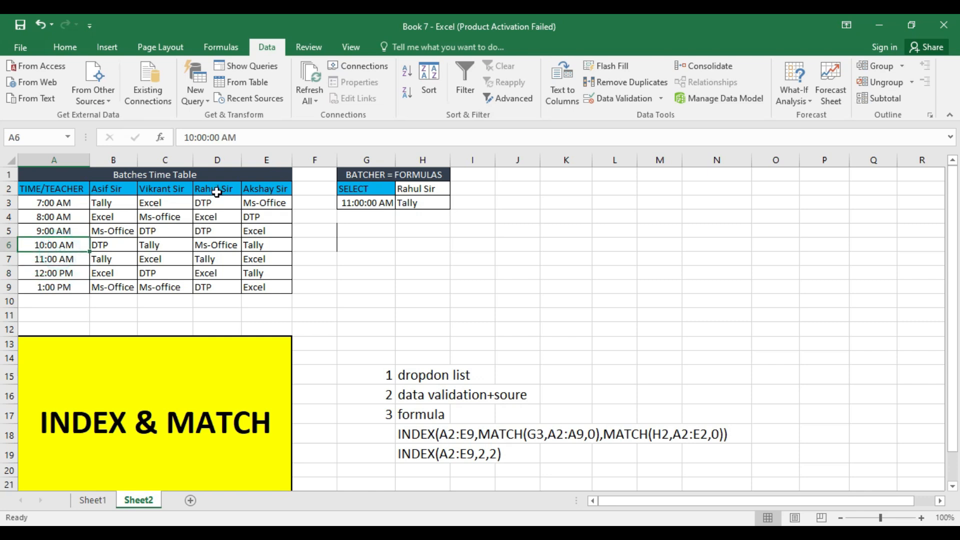
left_click(210, 259)
left_click(222, 244)
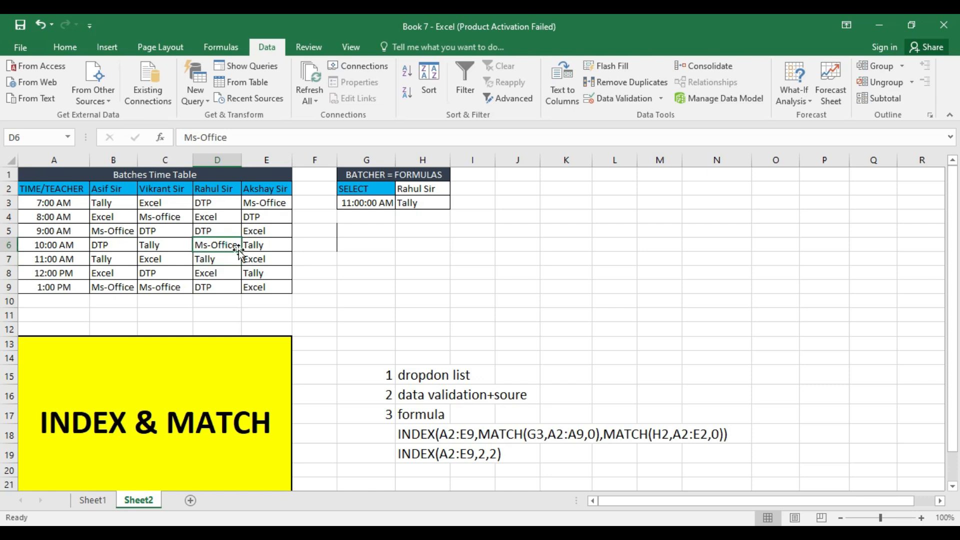
left_click(255, 245)
left_click(259, 274)
left_click(166, 255)
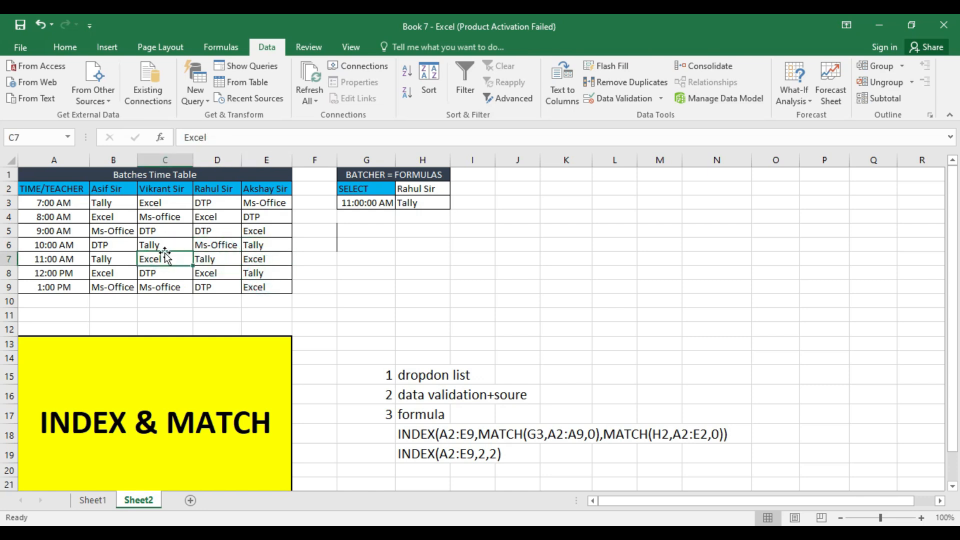
Test the lookup with 10:00:00 AM in G3 and the teachers from C2 and B2 in H2, and inspect the formula in H3
left_click(361, 200)
left_click(403, 202)
left_click(382, 249)
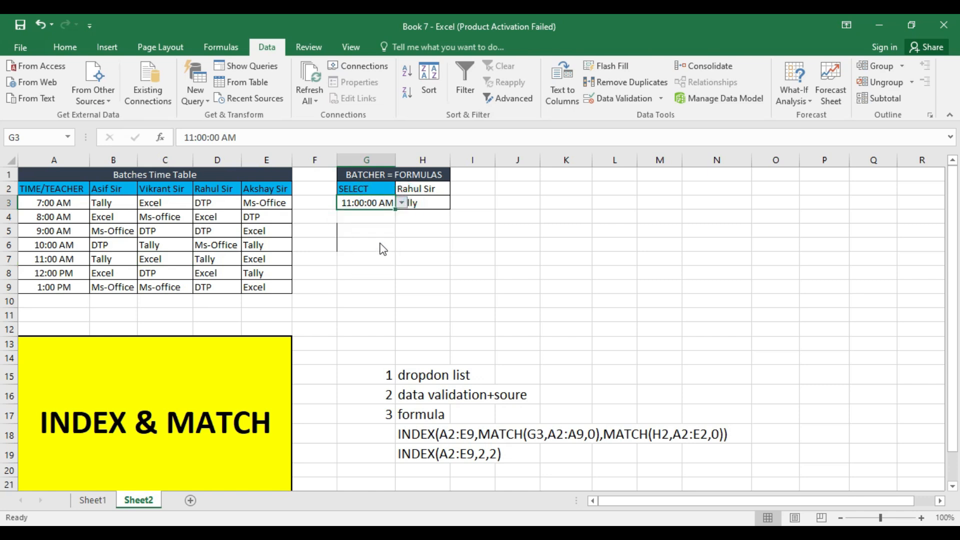
left_click(436, 190)
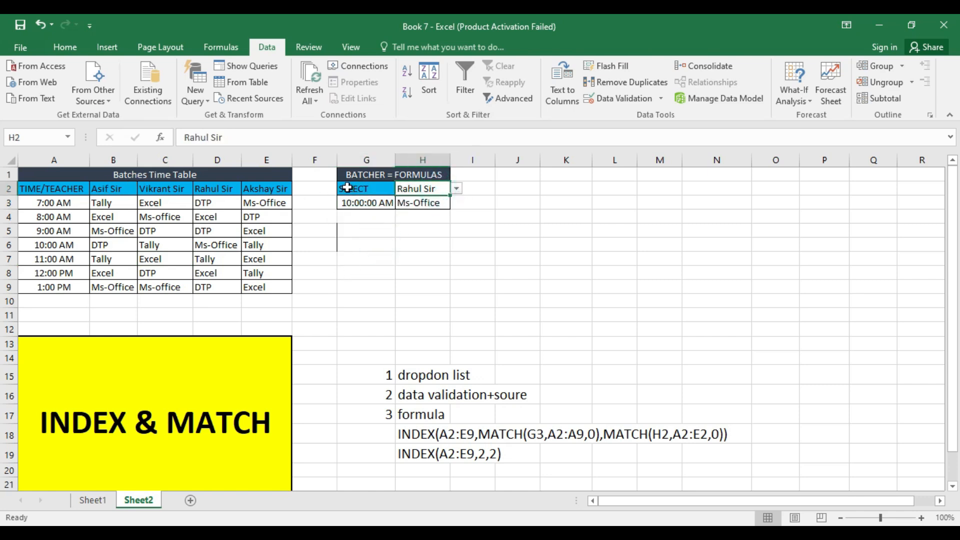
left_click(456, 188)
left_click(417, 210)
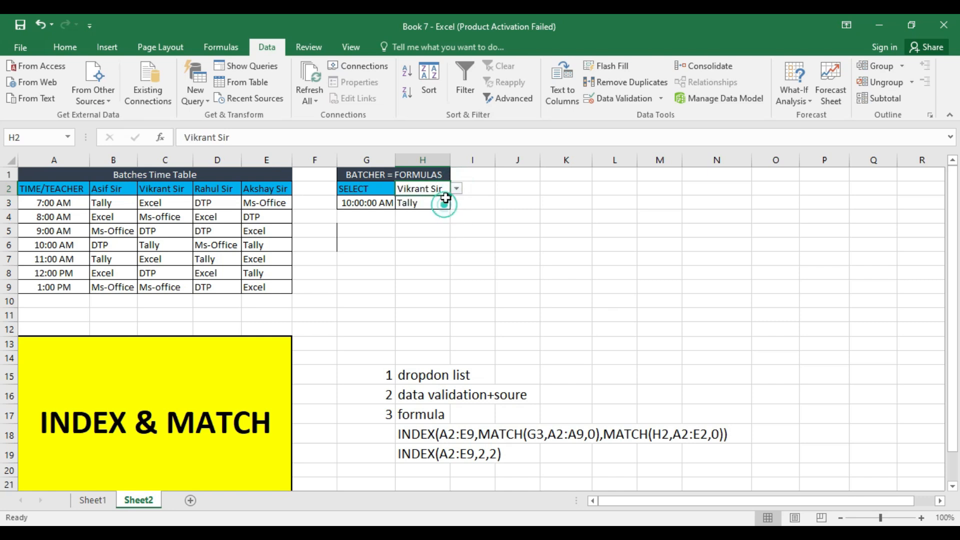
left_click(456, 188)
left_click(439, 201)
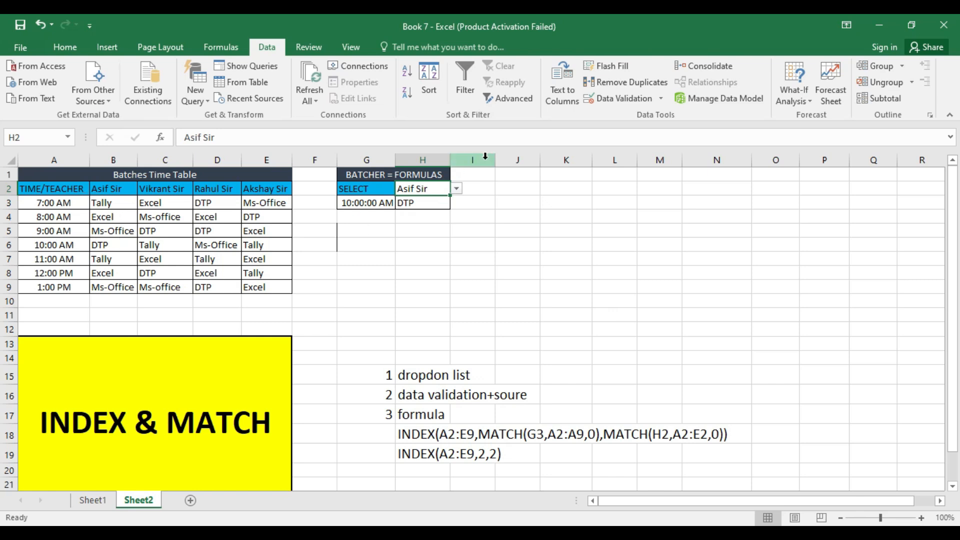
left_click(432, 203)
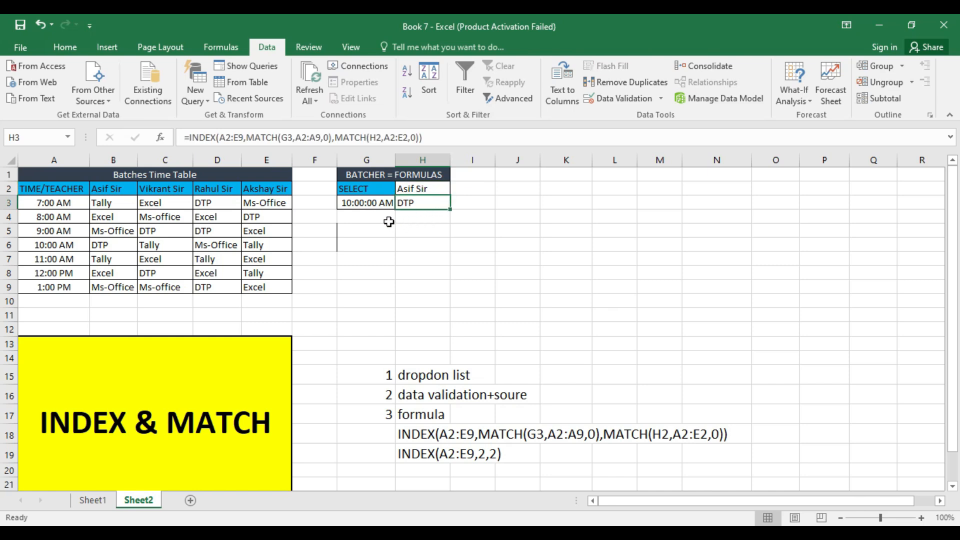
Clear everything from the lookup's time cell G3 and teacher cell H2, including formatting and validation
left_click(373, 206)
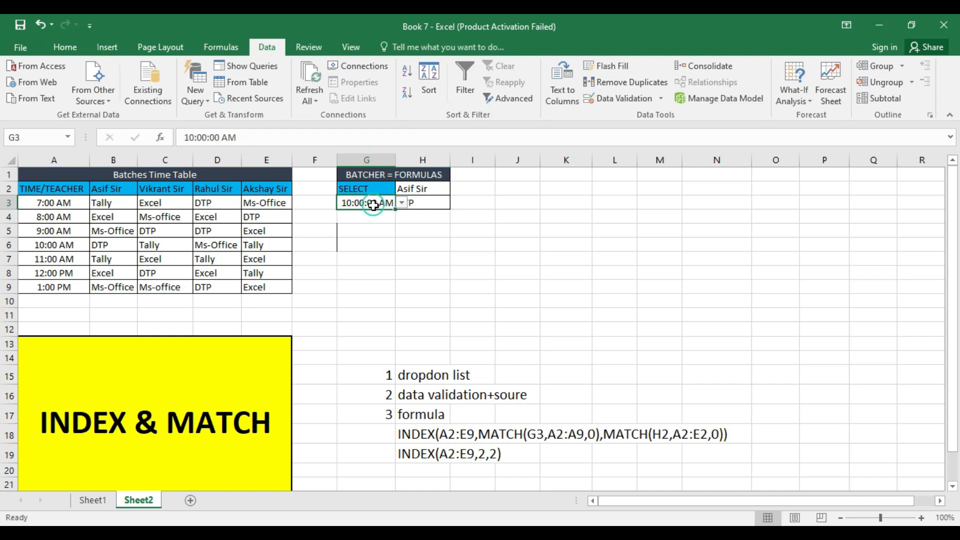
left_click(64, 48)
left_click(793, 98)
left_click(795, 112)
left_click(435, 188)
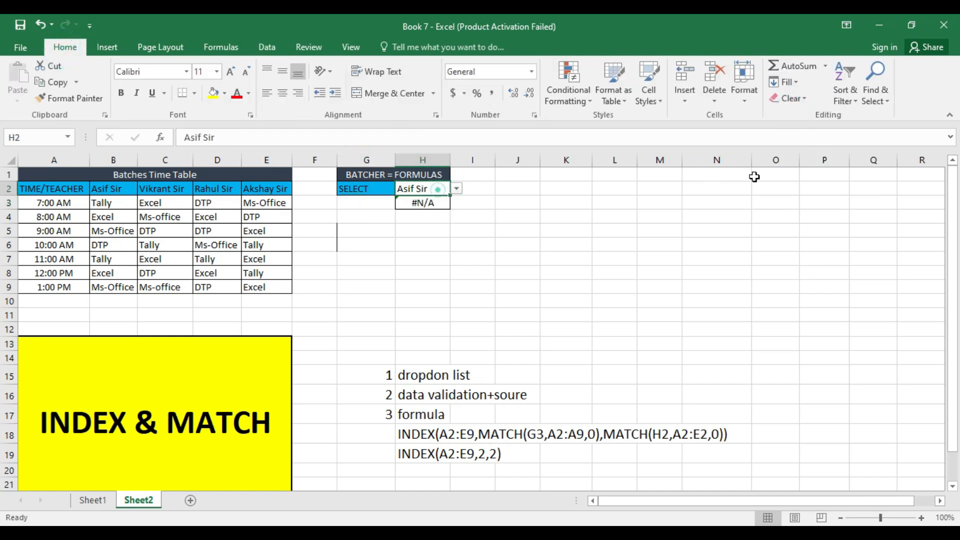
left_click(786, 98)
left_click(800, 115)
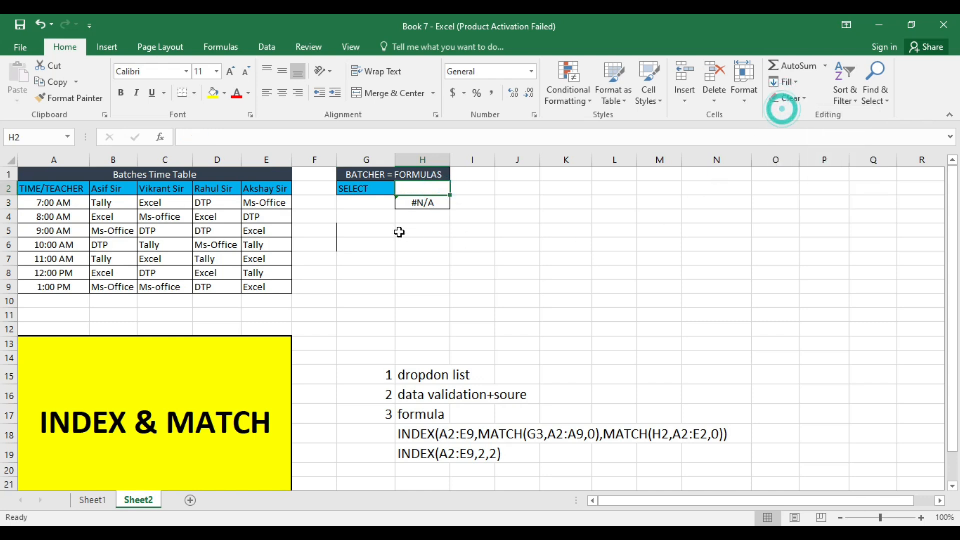
Add a list data validation to the time cell G3, using the batch times in A3:A9 as the source
left_click(375, 202)
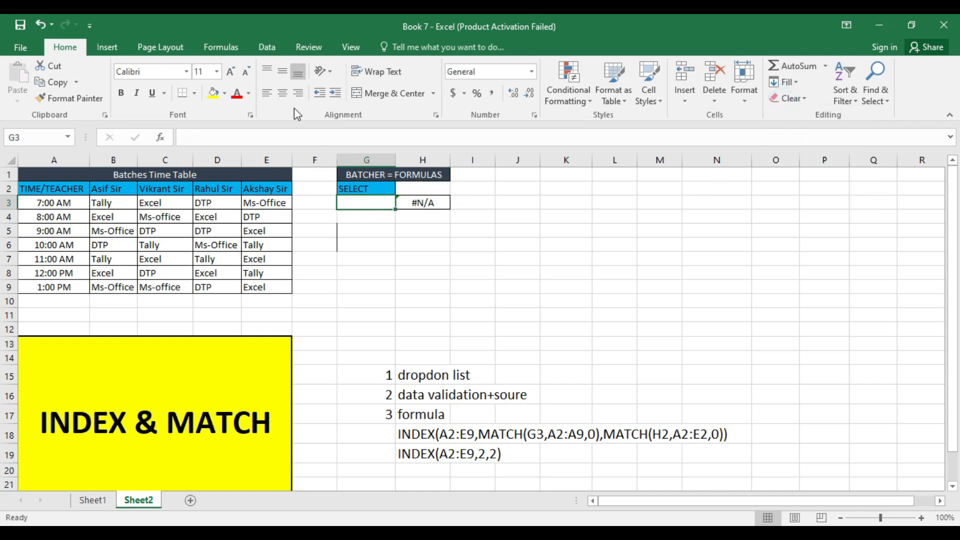
left_click(267, 47)
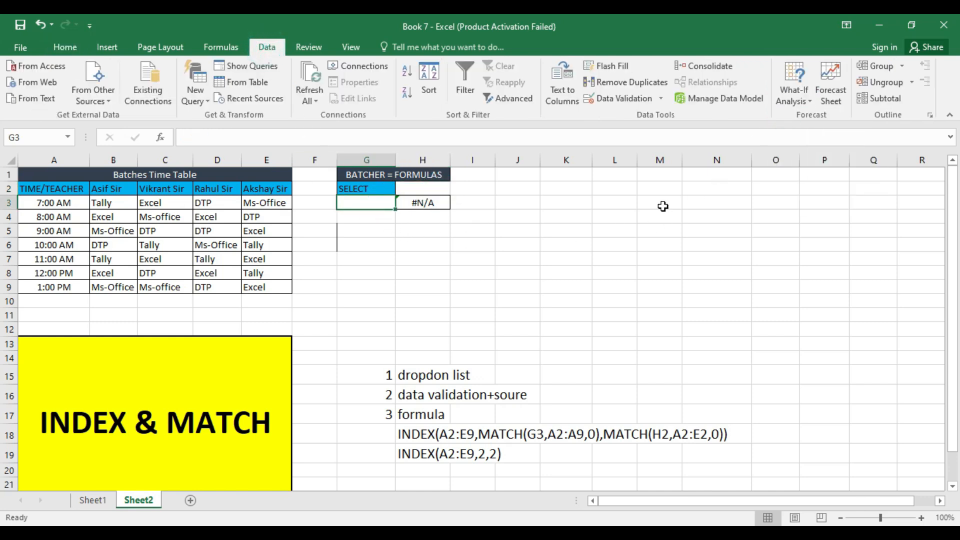
left_click(615, 99)
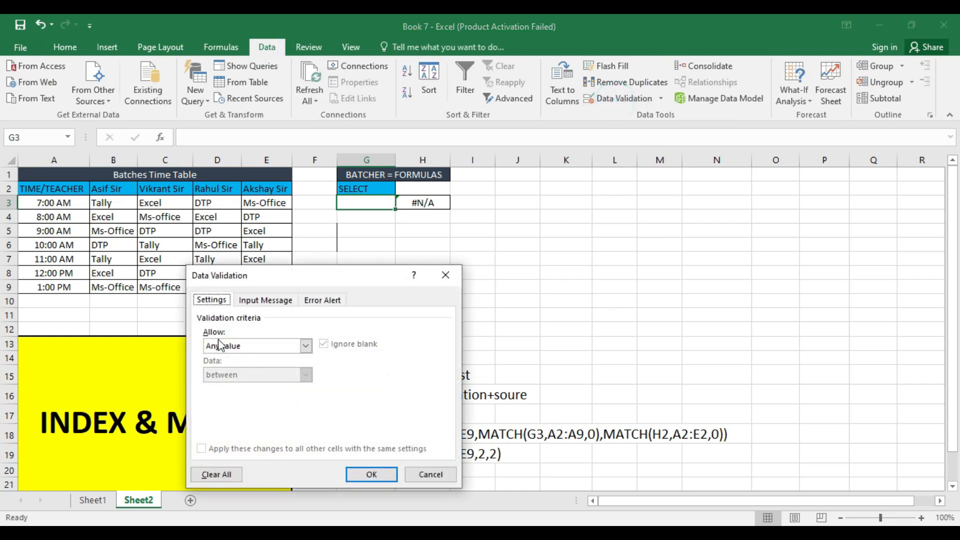
left_click(305, 346)
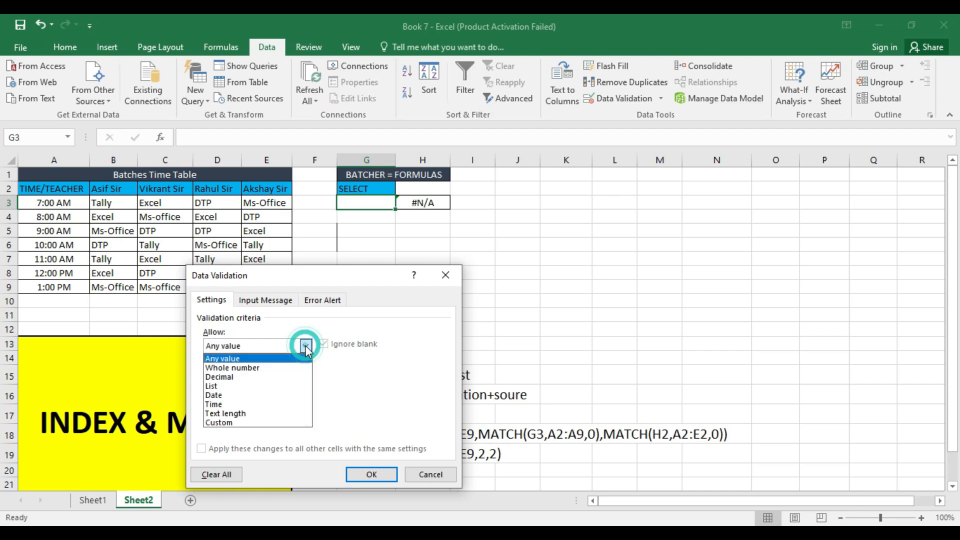
left_click(252, 388)
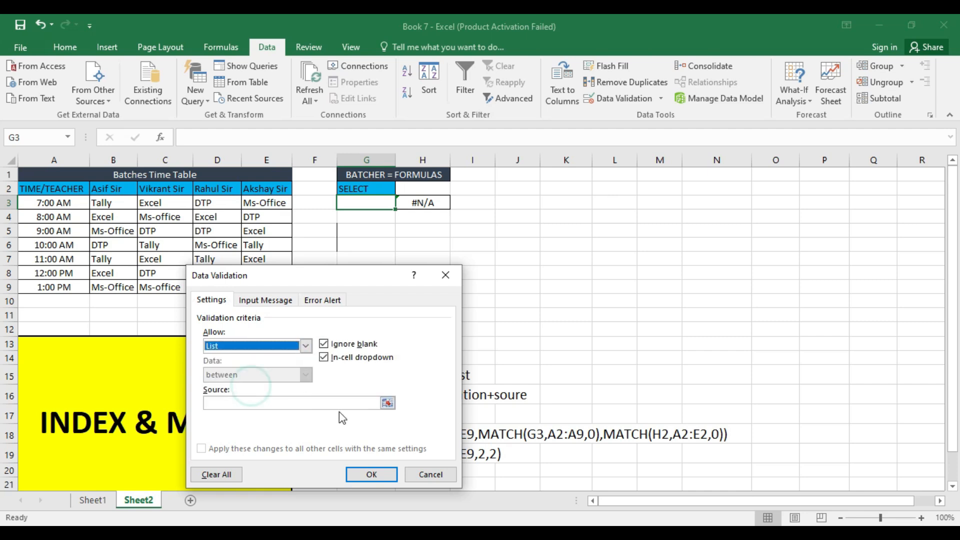
left_click(223, 403)
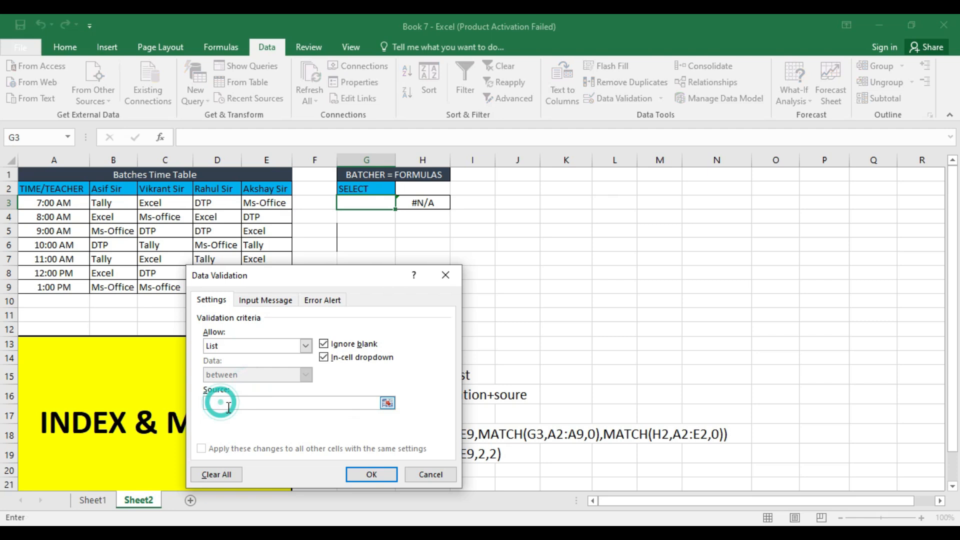
left_click_drag(62, 200, 63, 286)
left_click(368, 475)
Choose the 8:00 AM batch from the G3 dropdown and format the cell as Time
left_click(402, 202)
left_click(384, 221)
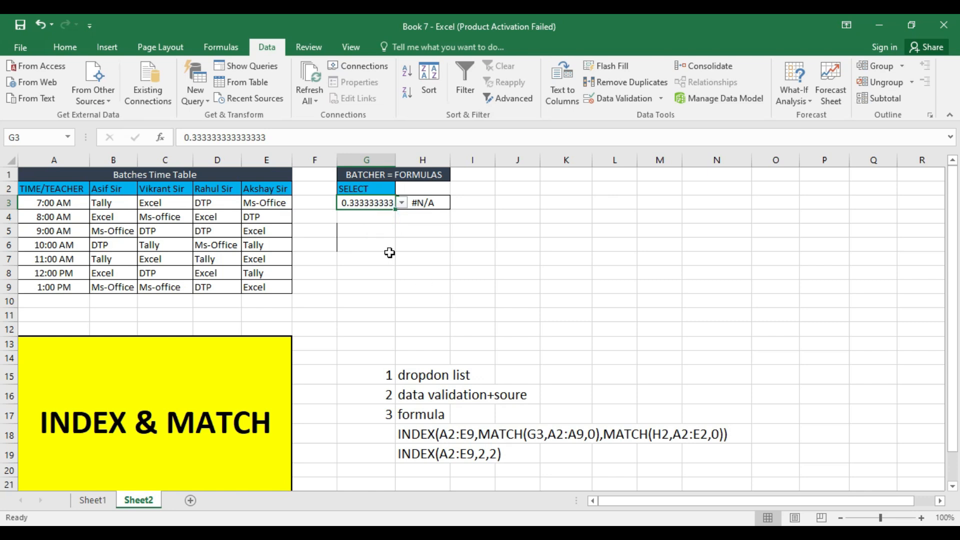
left_click(65, 47)
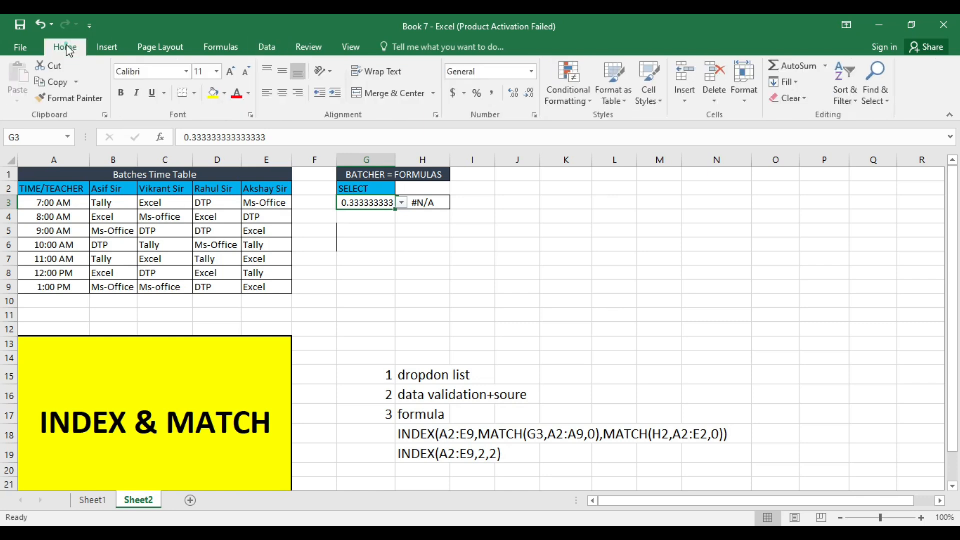
left_click(531, 71)
left_click(513, 123)
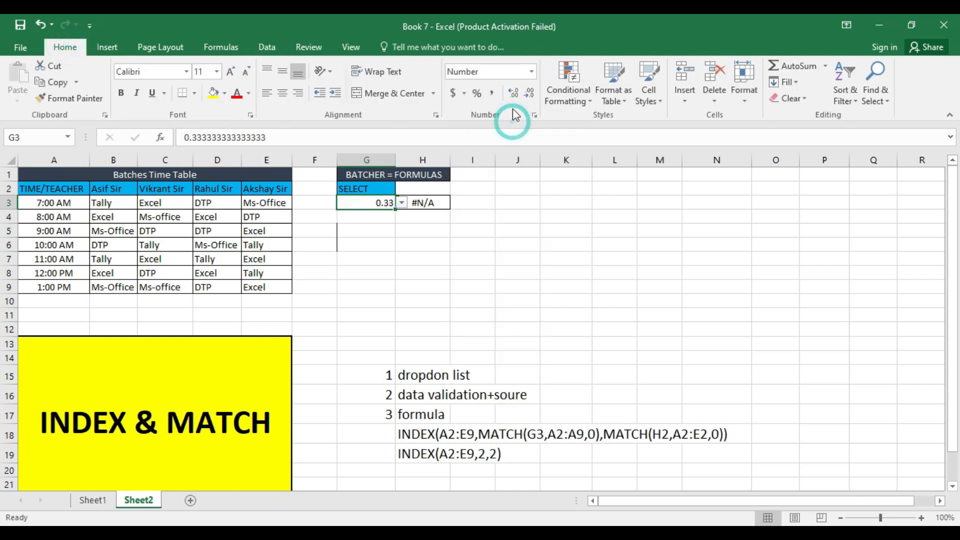
left_click(531, 72)
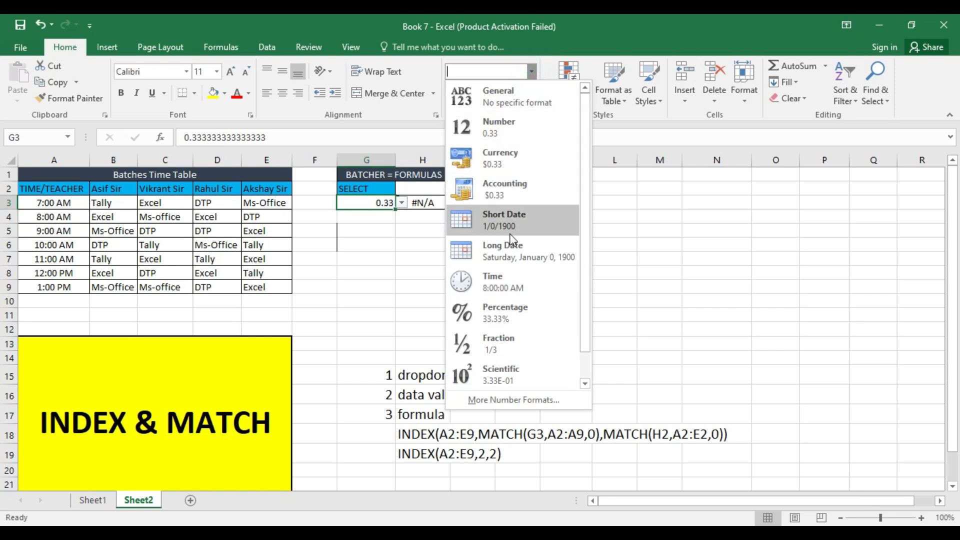
left_click(510, 281)
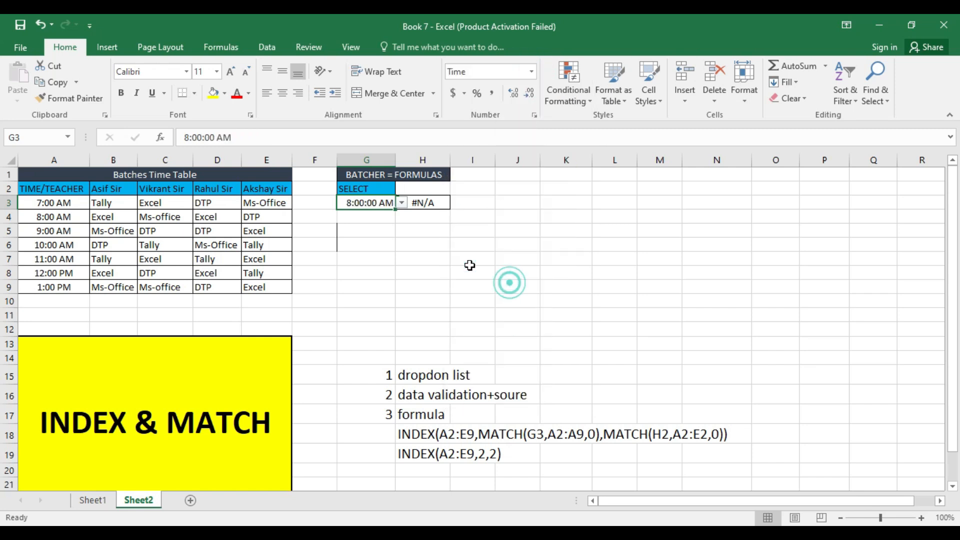
left_click(529, 93)
Add a list data validation to H2 with source =$B$2:$E$2 and choose the teacher from C2
left_click(438, 191)
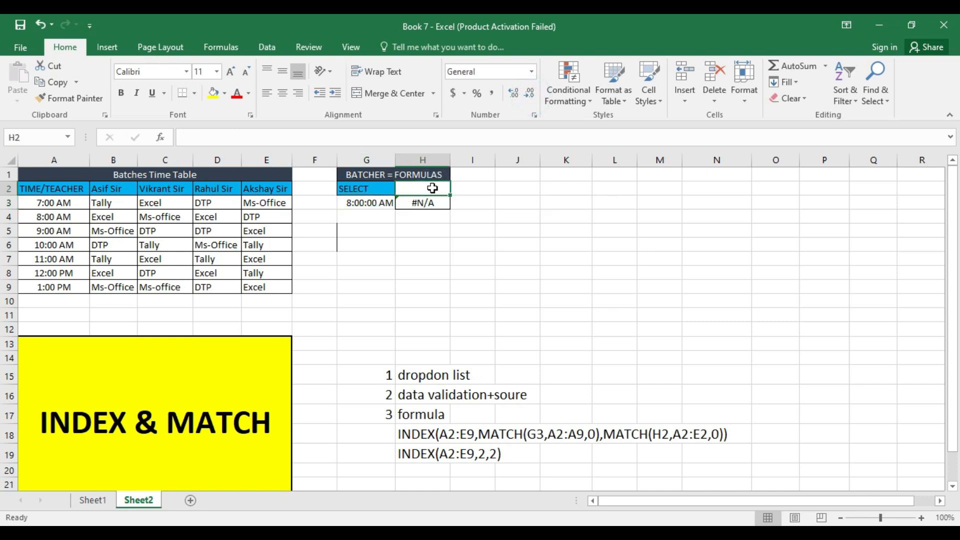
left_click(261, 47)
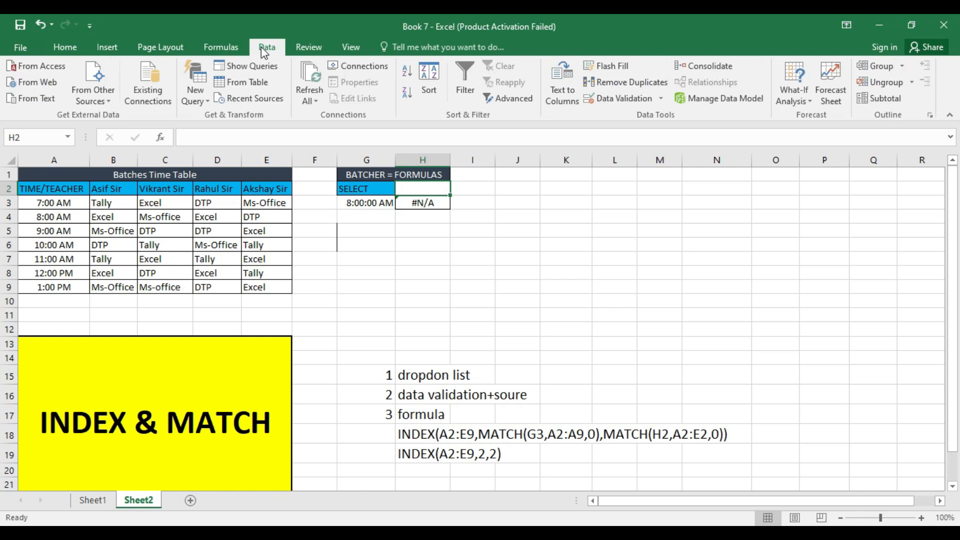
left_click(621, 98)
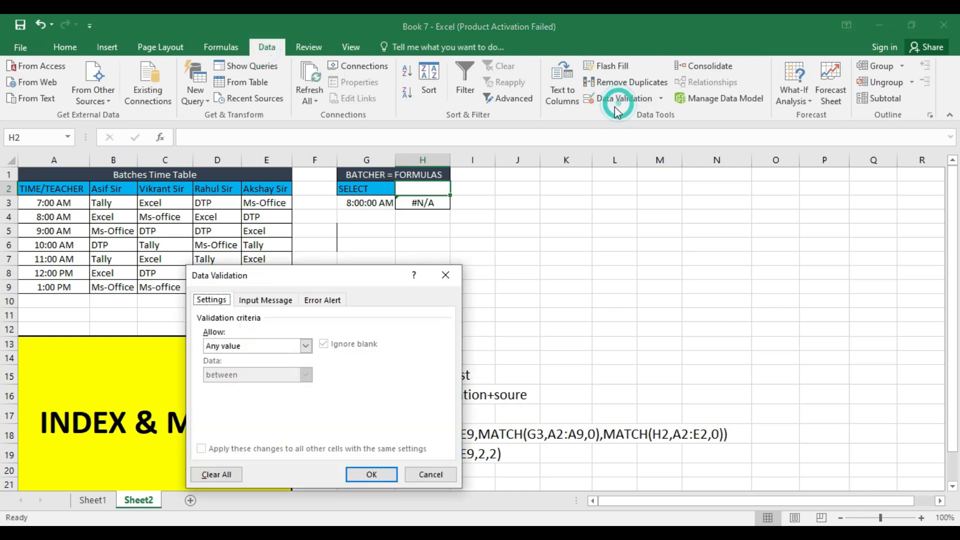
left_click(305, 345)
left_click(275, 385)
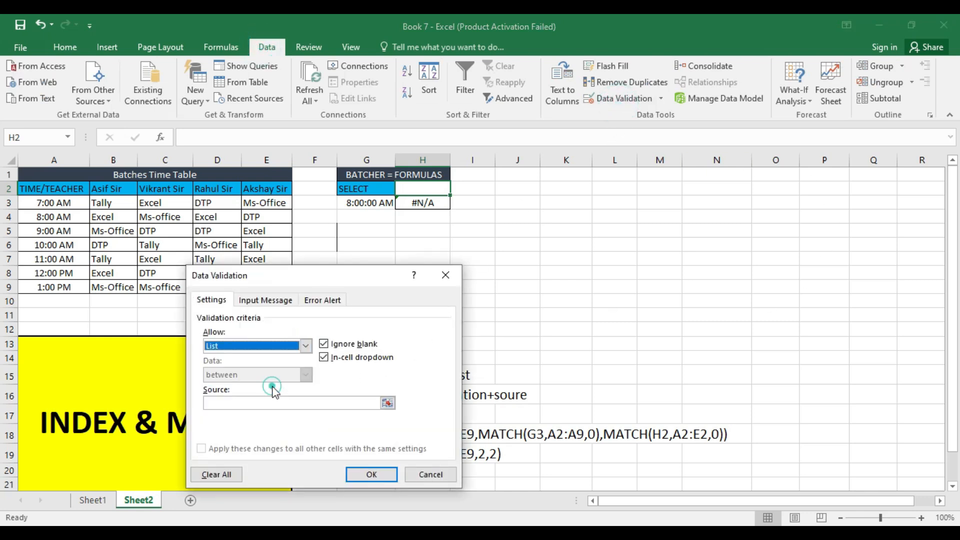
left_click(258, 401)
left_click_drag(104, 193, 266, 190)
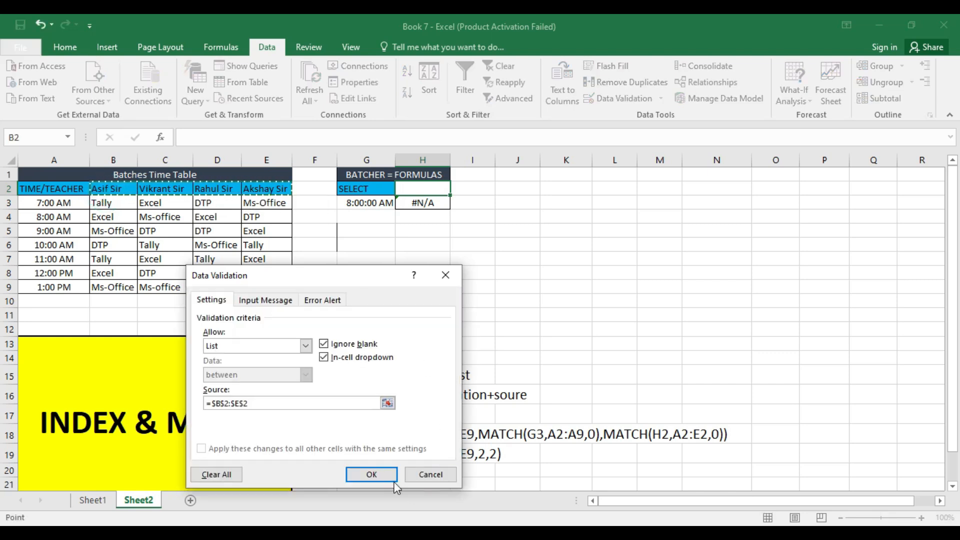
left_click(371, 474)
left_click(459, 190)
left_click(418, 205)
Delete the whole existing INDEX and MATCH formula from the result cell H3
left_click(440, 206)
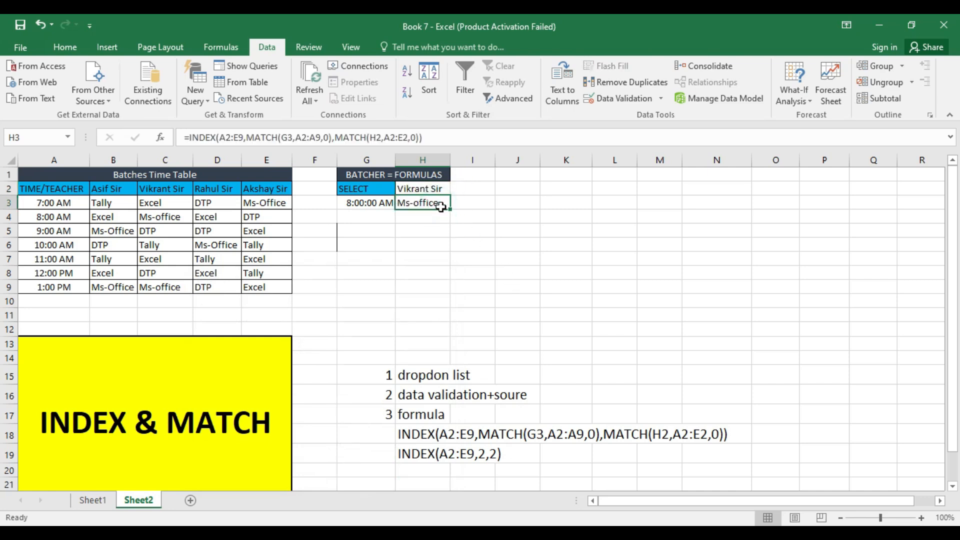
double_click(440, 206)
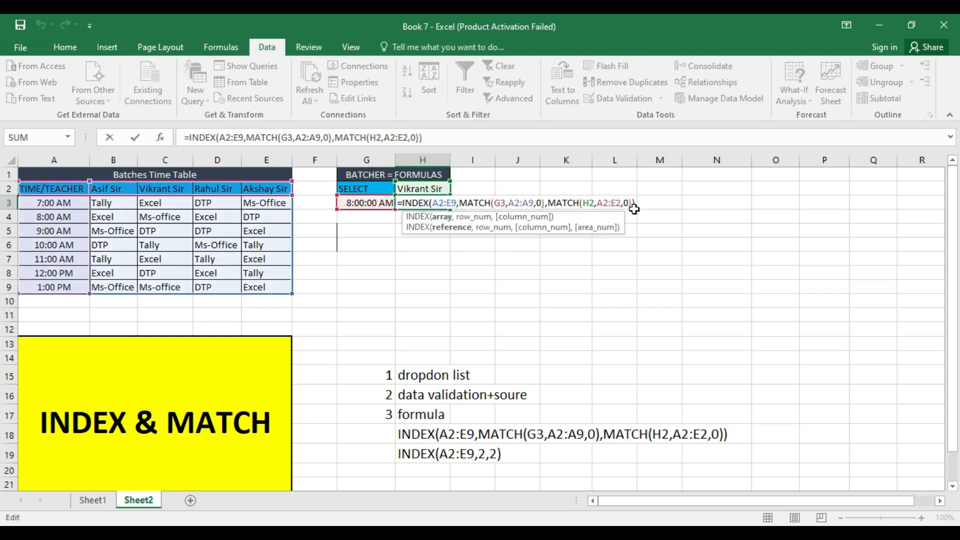
left_click(634, 204)
key("BackSpace")
key("BackSpace")
key("BackSpace")
key("BackSpace")
key("BackSpace")
key("BackSpace")
key("BackSpace")
key("BackSpace")
key("BackSpace")
key("BackSpace")
key("BackSpace")
key("BackSpace")
key("BackSpace")
key("BackSpace")
key("BackSpace")
key("BackSpace")
key("BackSpace")
key("BackSpace")
key("BackSpace")
key("BackSpace")
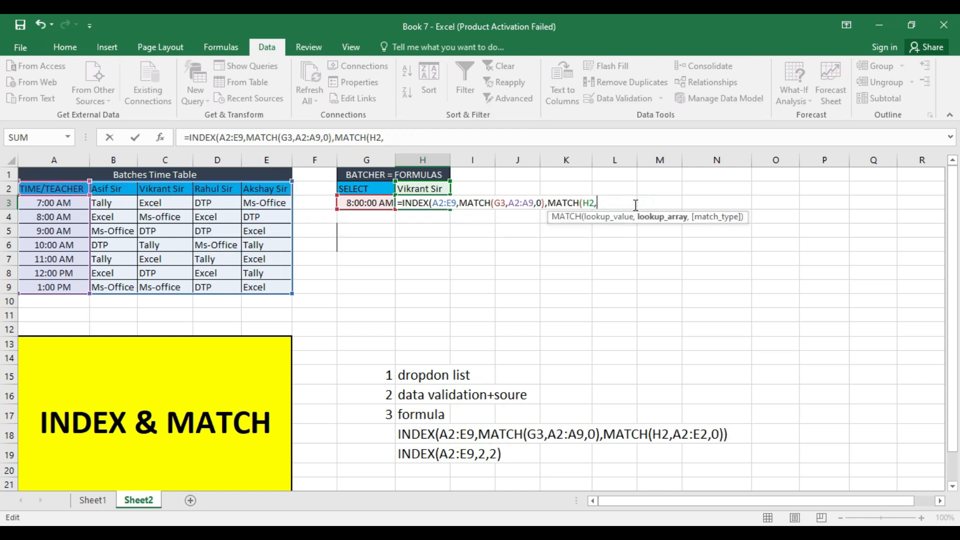
key("BackSpace")
key("BackSpace")
key("BackSpace")
key("BackSpace")
key("BackSpace")
key("BackSpace")
key("BackSpace")
key("BackSpace")
key("BackSpace")
key("BackSpace")
key("BackSpace")
key("BackSpace")
key("BackSpace")
key("BackSpace")
key("BackSpace")
key("BackSpace")
key("BackSpace")
key("BackSpace")
key("BackSpace")
key("BackSpace")
key("Return")
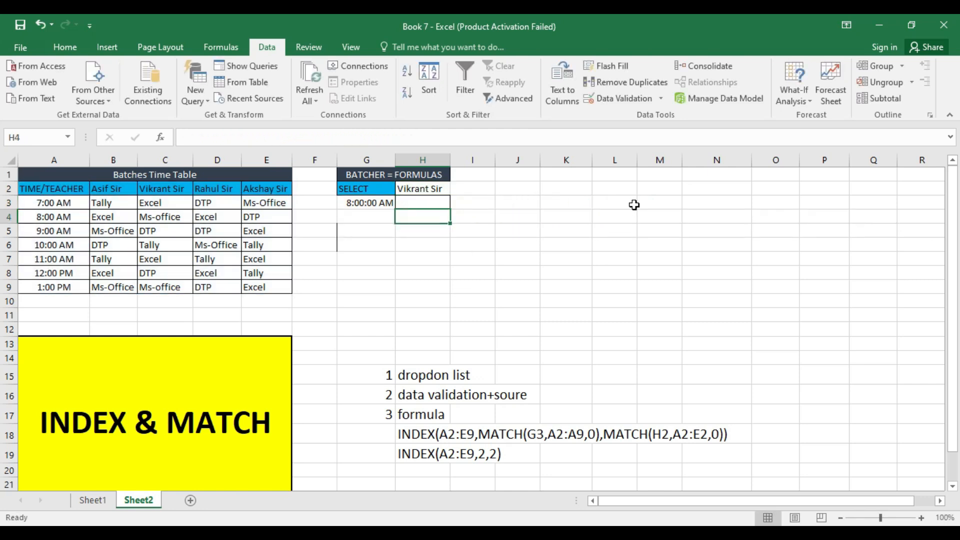
Start an INDEX formula in H3 with the timetable range A2:E9 as its array
key("Up")
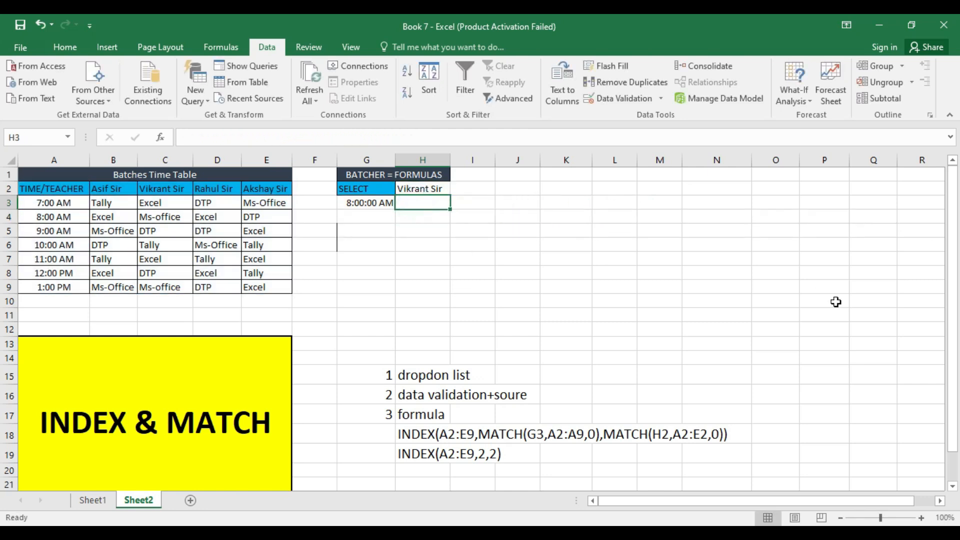
type("=")
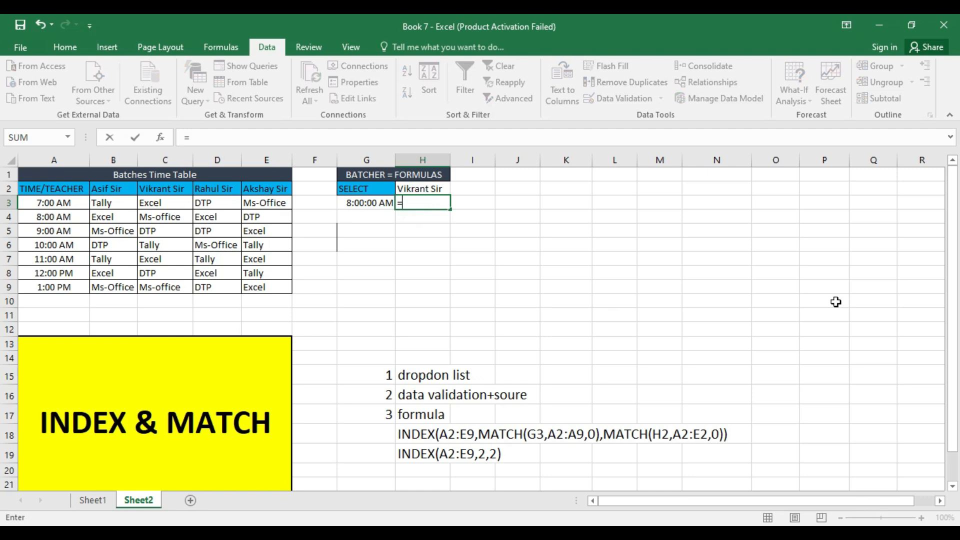
type("i")
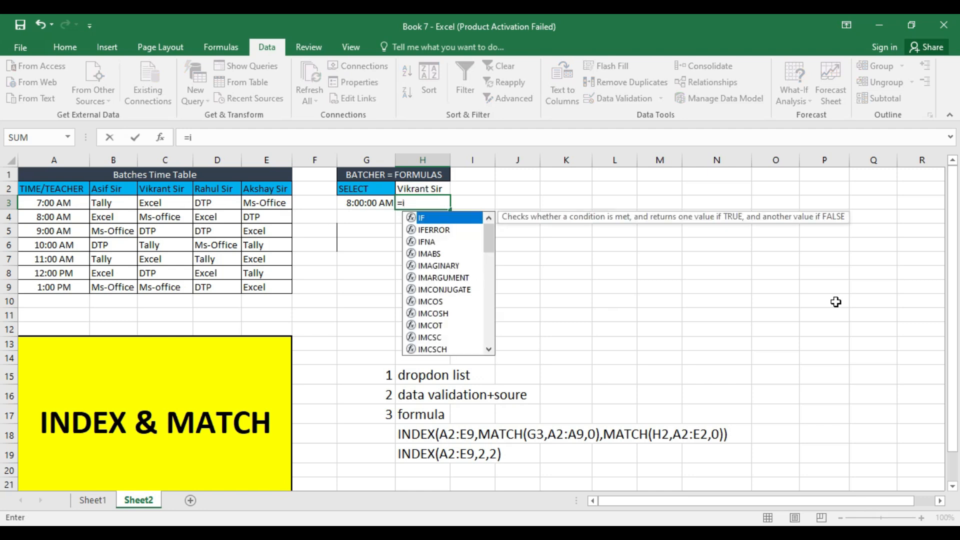
type("n")
key("Tab")
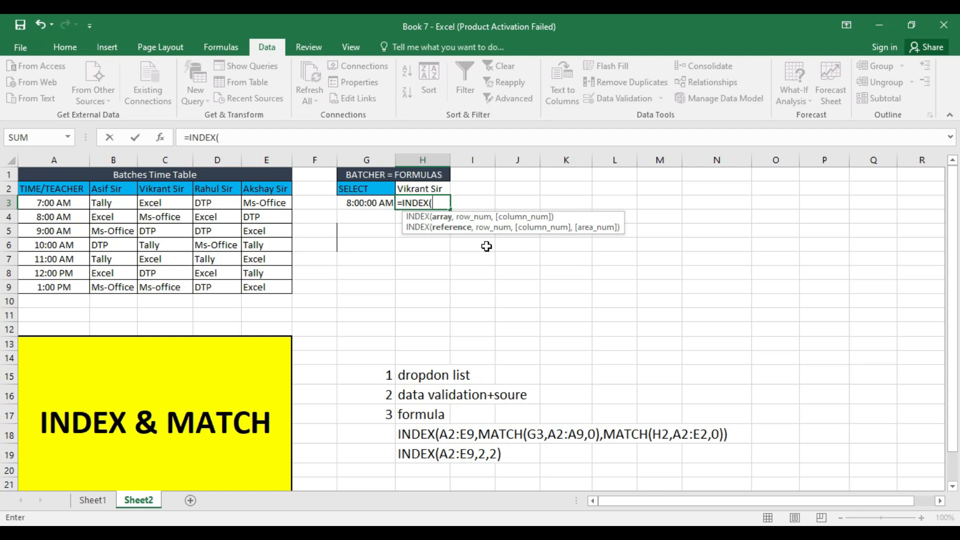
left_click_drag(50, 189, 267, 288)
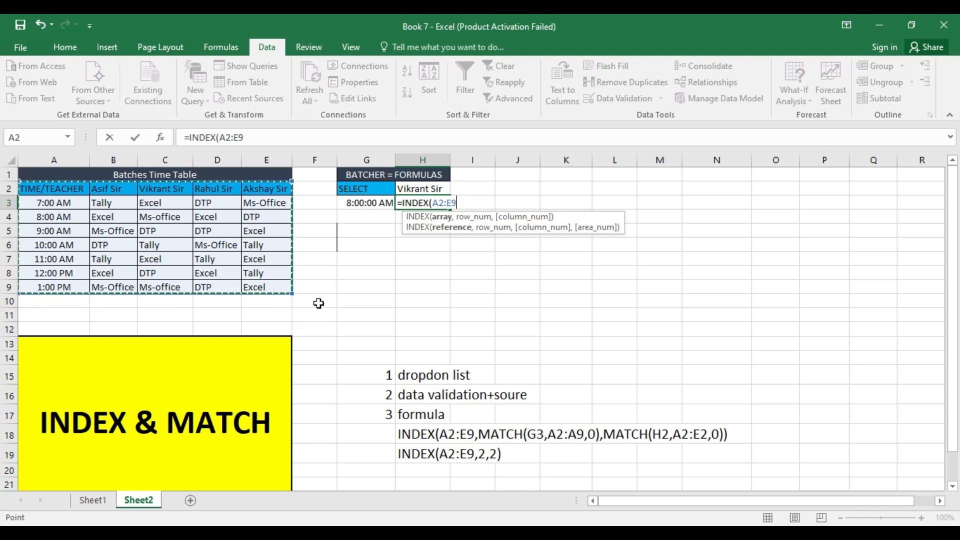
type(",")
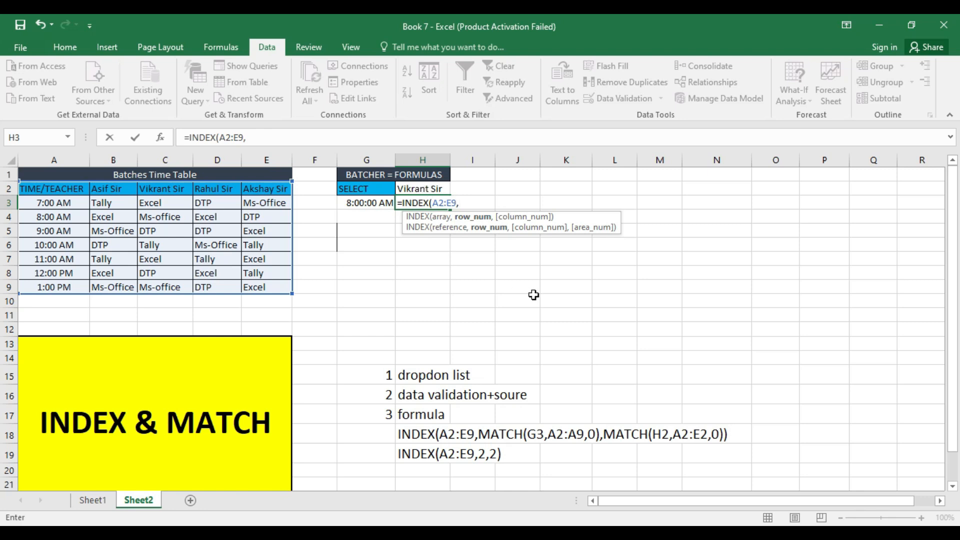
Add MATCH(G3,A2:A9,0) as the row number argument of the INDEX formula in H3
type("ma")
key("Tab")
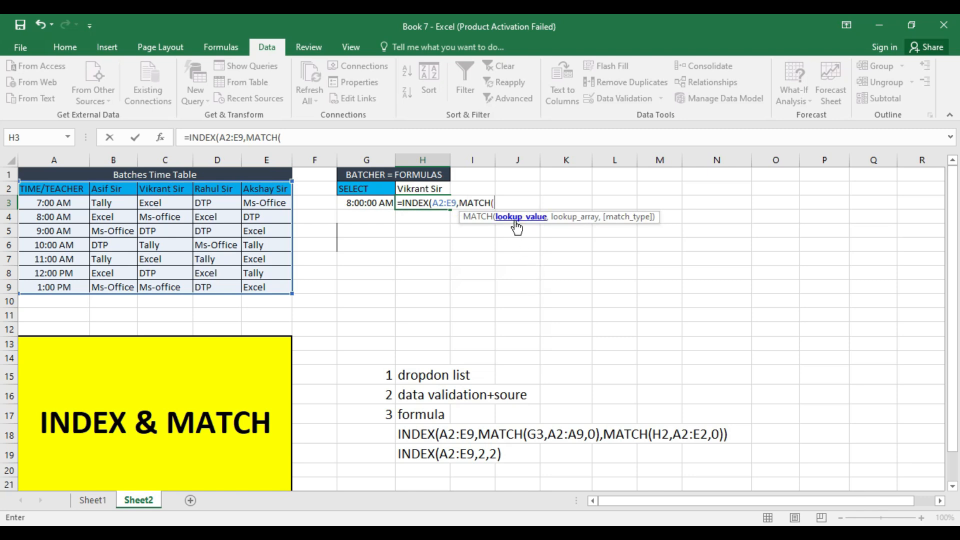
left_click(357, 203)
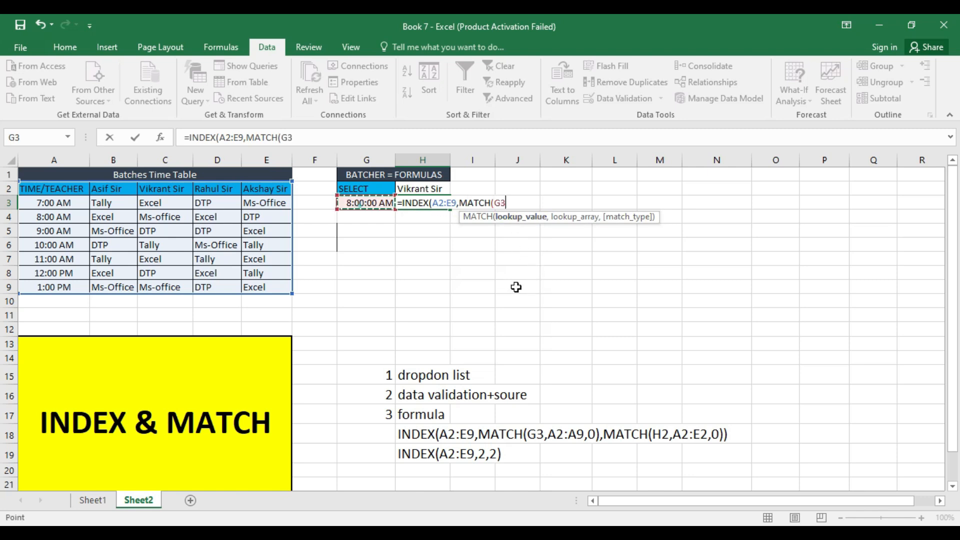
type(",")
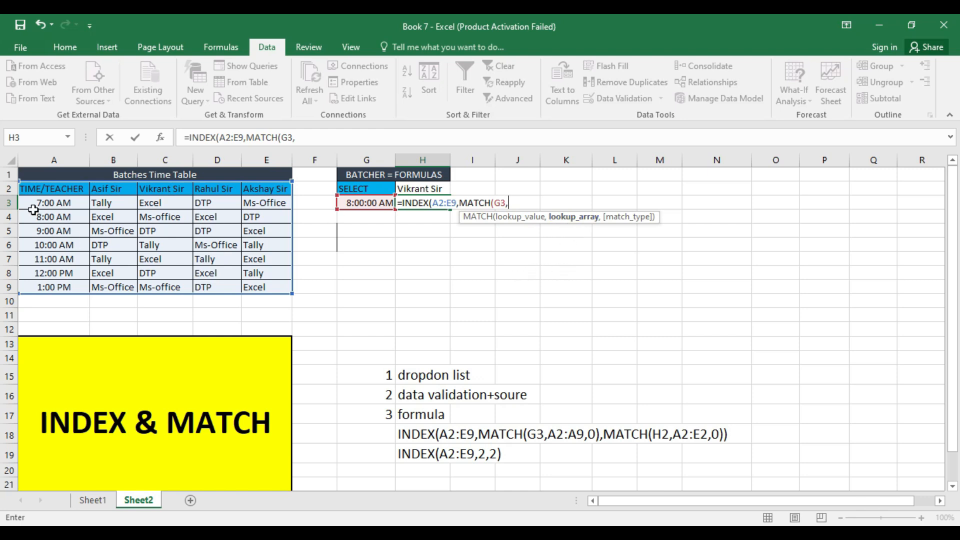
left_click_drag(41, 191, 40, 284)
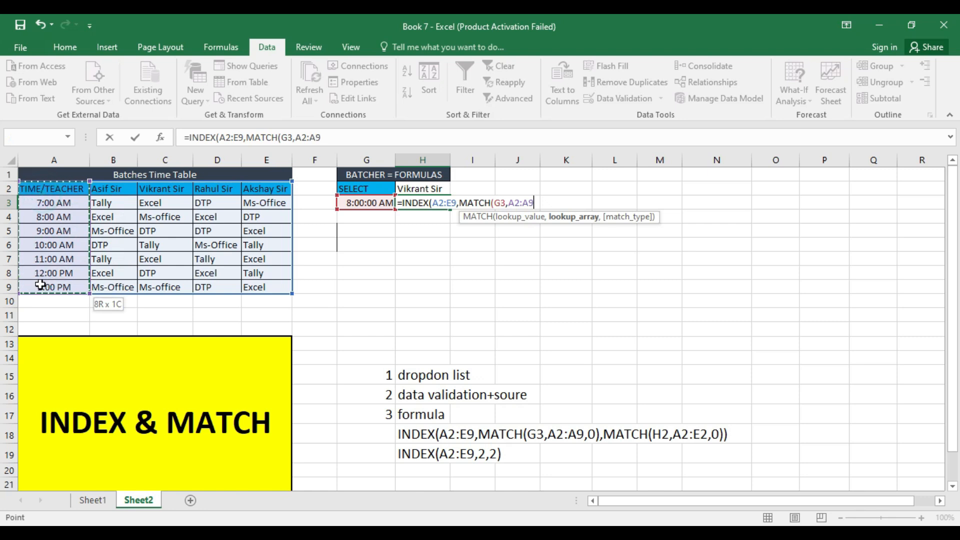
type(",")
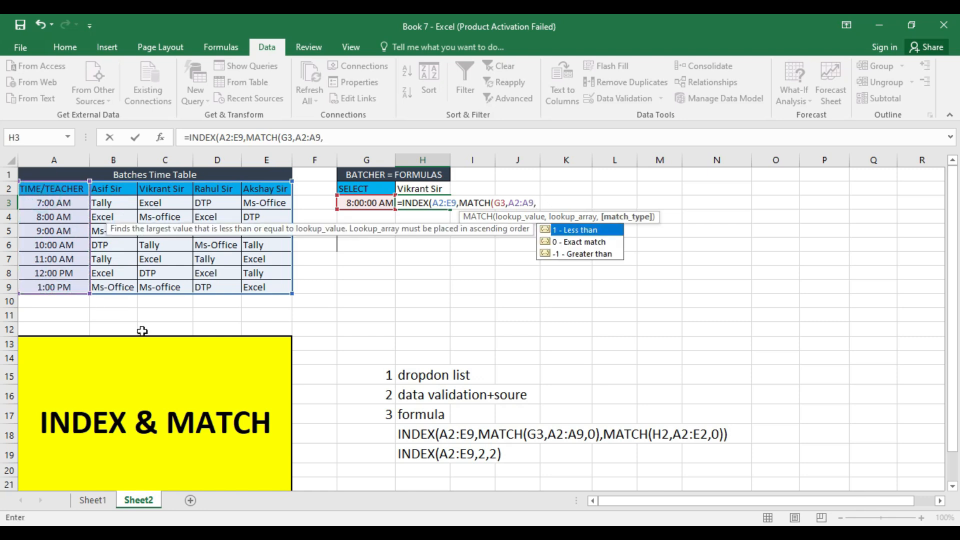
type("0)")
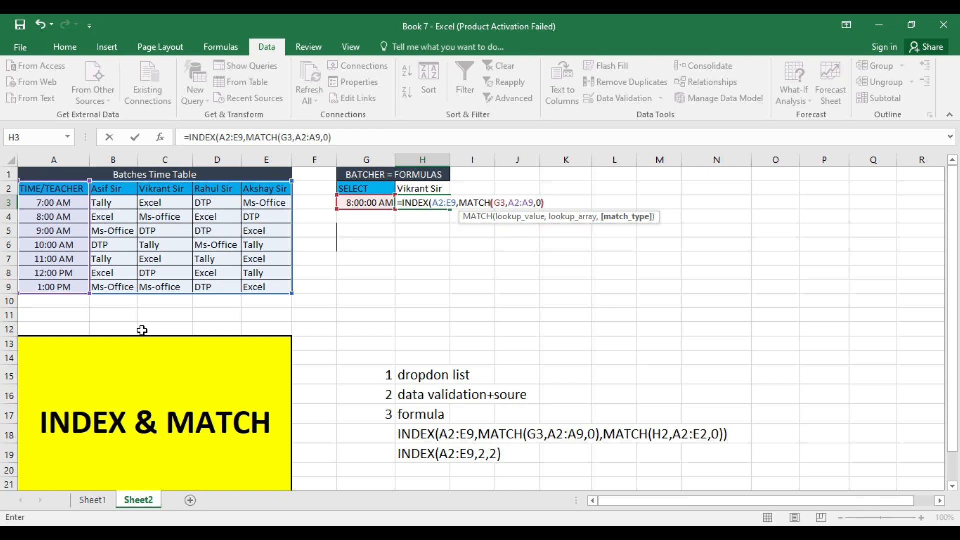
Add MATCH(H2,A2:E2,0) as the column number argument of the INDEX formula in H3 and enter the formula, accepting the closing-parenthesis correction
type(",")
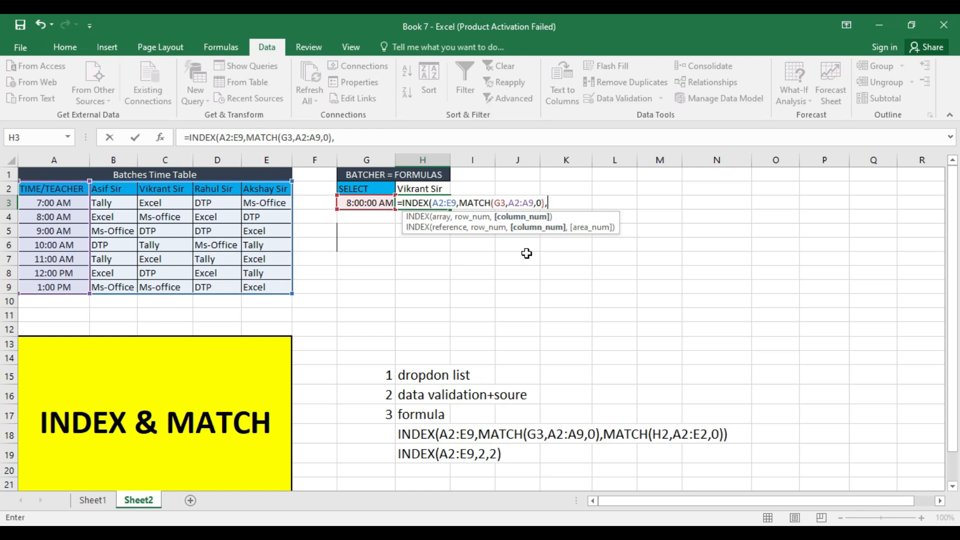
type("ma")
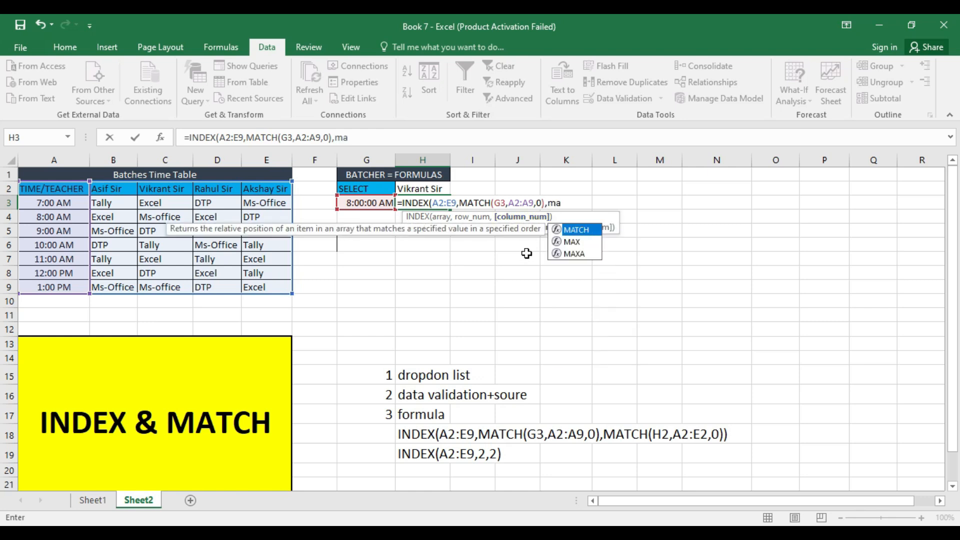
key("Tab")
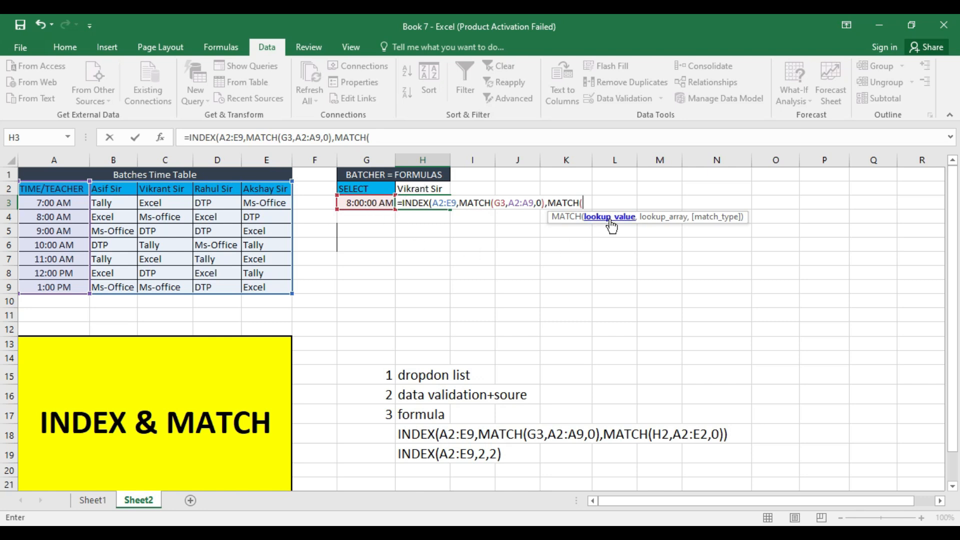
left_click(432, 188)
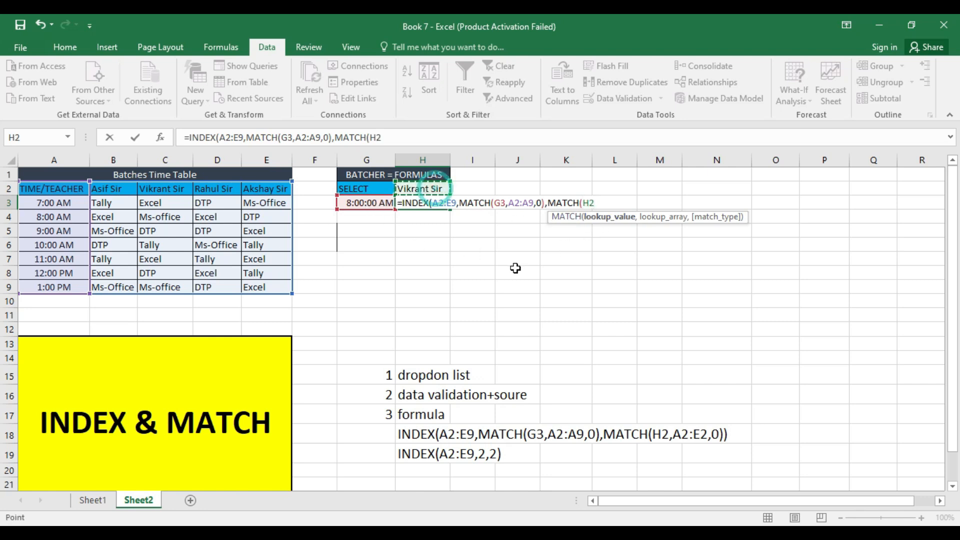
type(",")
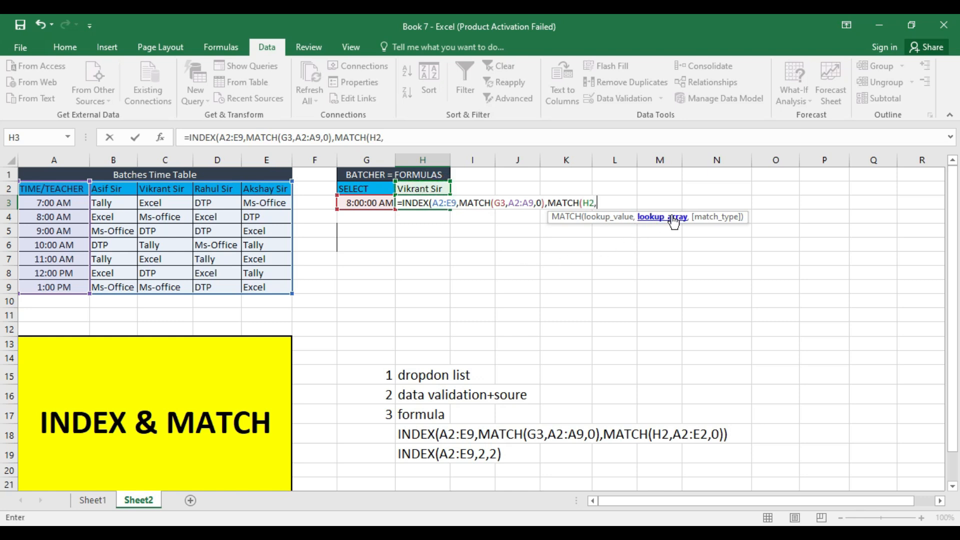
left_click_drag(50, 189, 266, 191)
type(",")
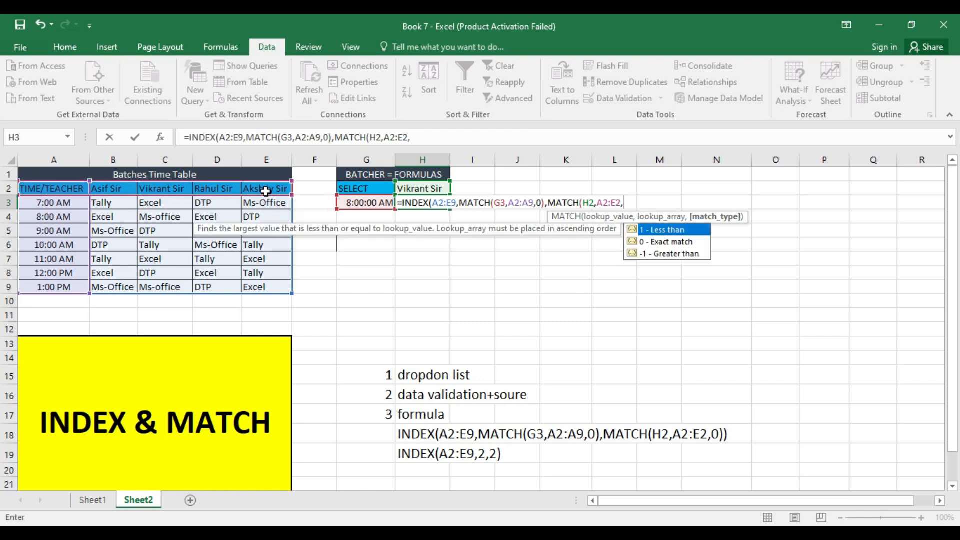
type("0")
key("Return")
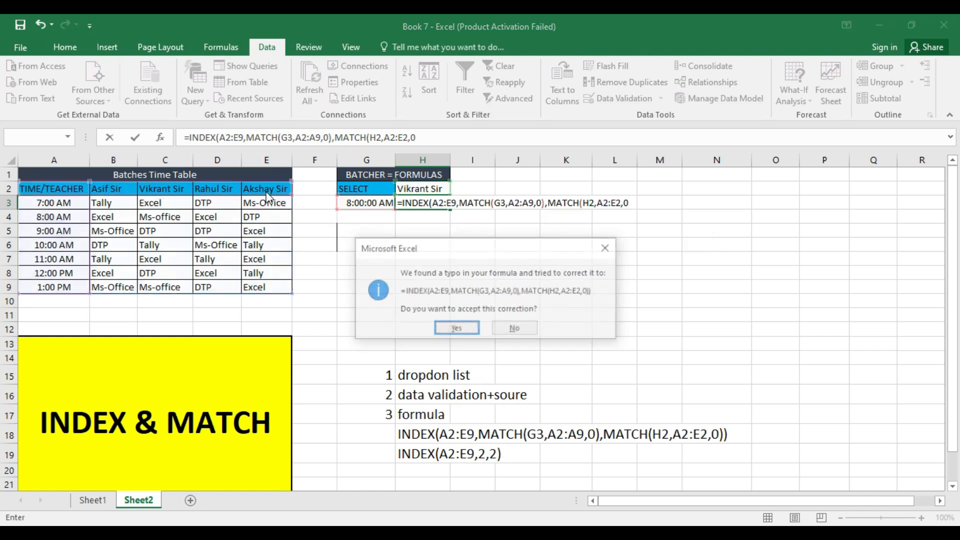
key("Return")
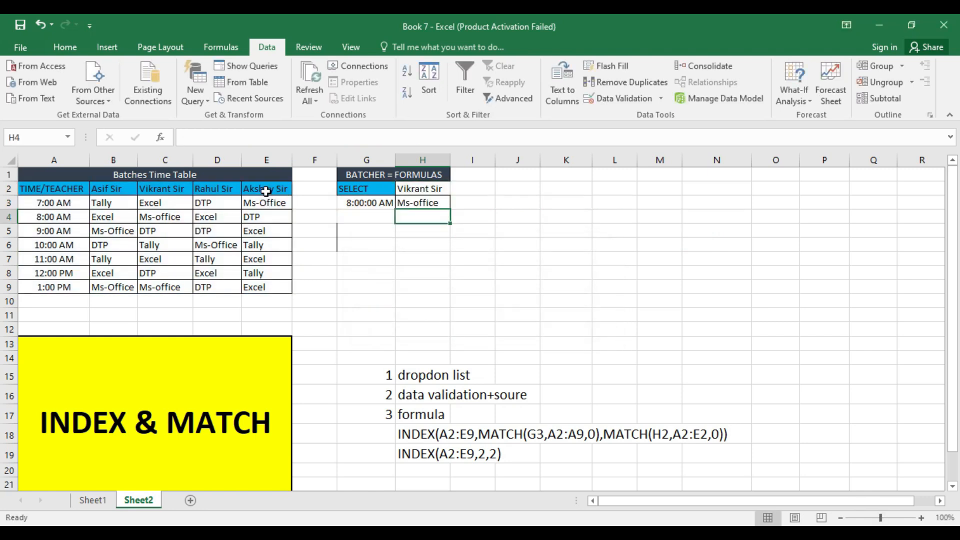
Review the array and row number arguments of the INDEX formula in H3, leaving the formula as it is
left_click(420, 202)
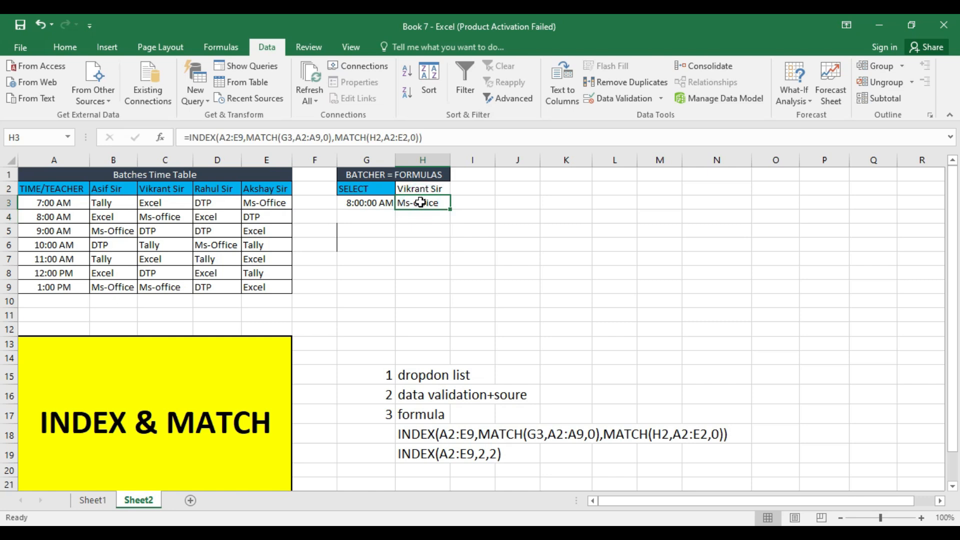
double_click(421, 202)
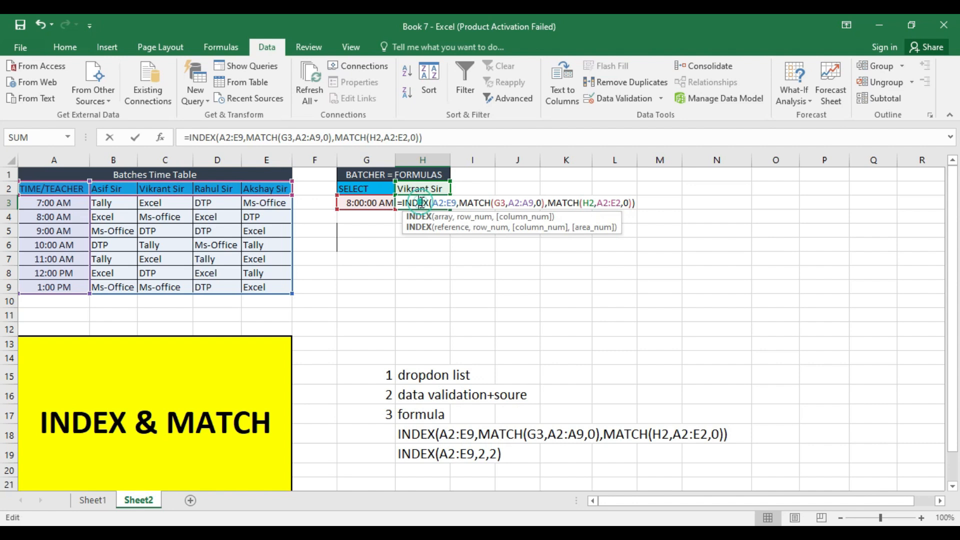
left_click(448, 202)
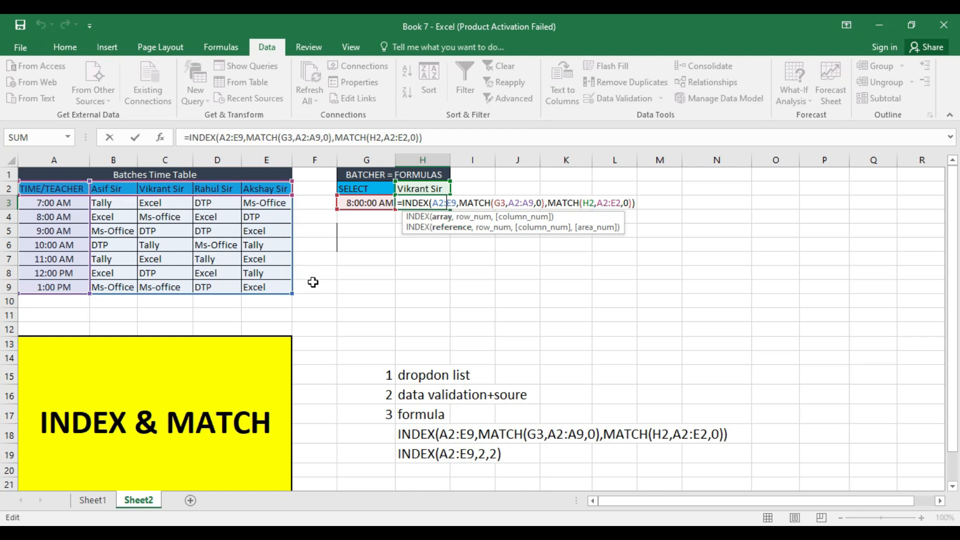
left_click(465, 202)
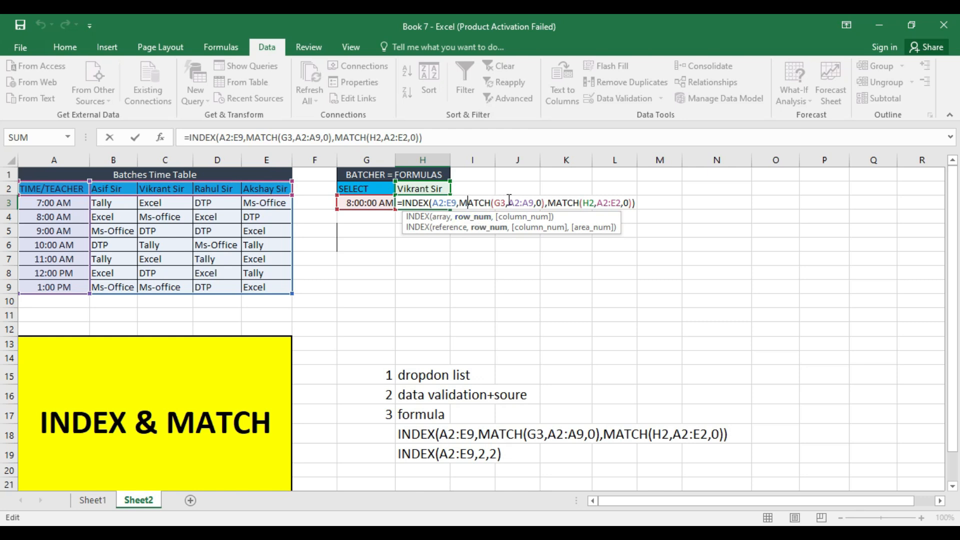
key("Return")
type("\\")
Test the lookup by choosing the teacher from B2 in the H2 dropdown, followed by the teacher from E2
left_click(445, 189)
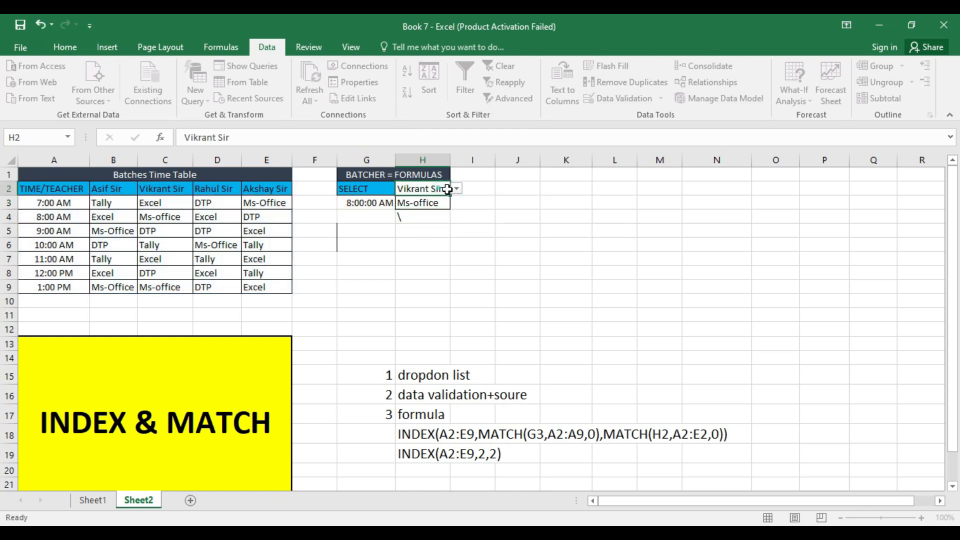
left_click(457, 189)
left_click(437, 200)
left_click(456, 189)
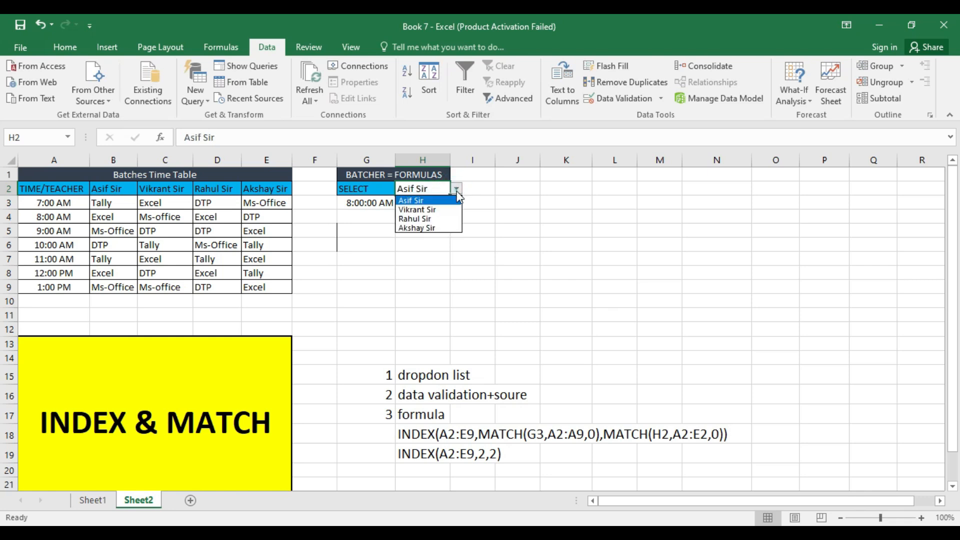
left_click(430, 227)
Open the INDEX and MATCH formula in H3 to inspect its references
double_click(430, 204)
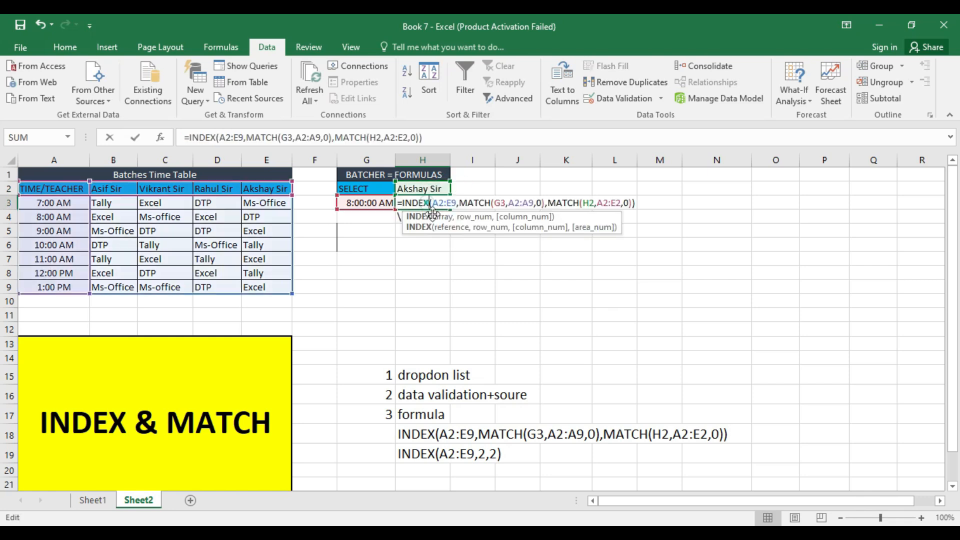